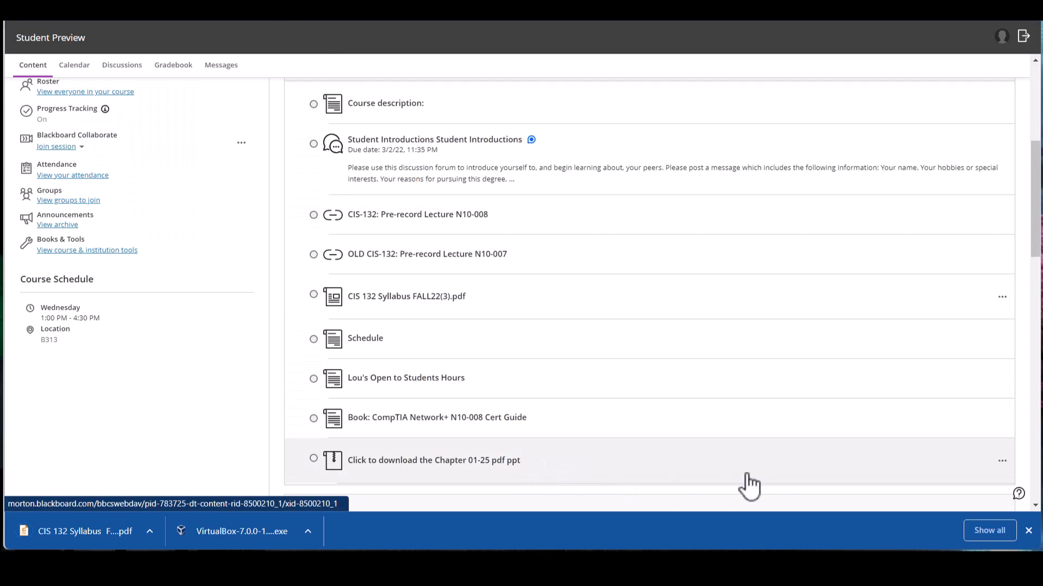
Download the Chapter 01-25 pdf ppt archive from the course content.
left_click(1002, 464)
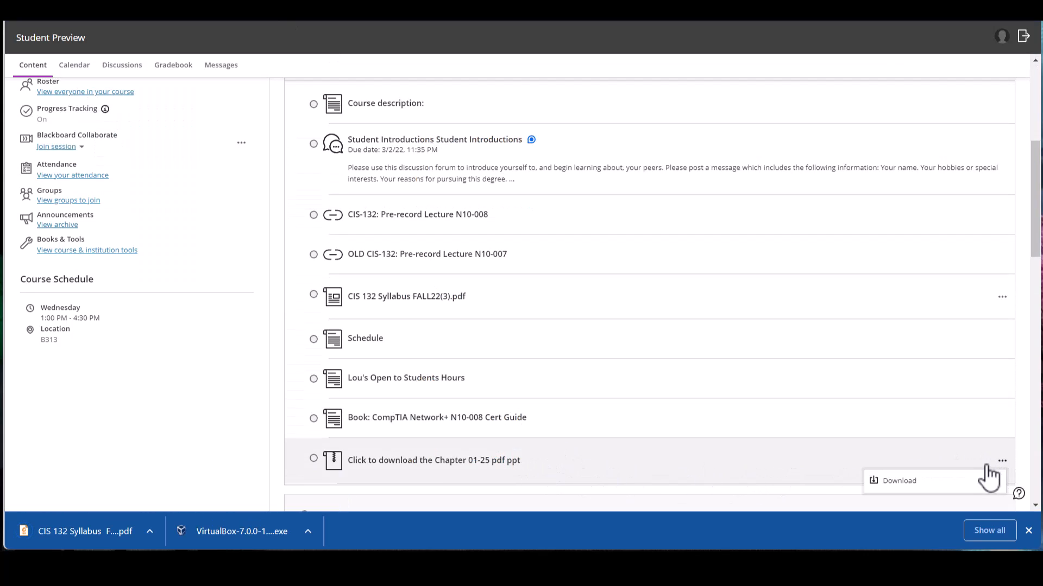
left_click(914, 493)
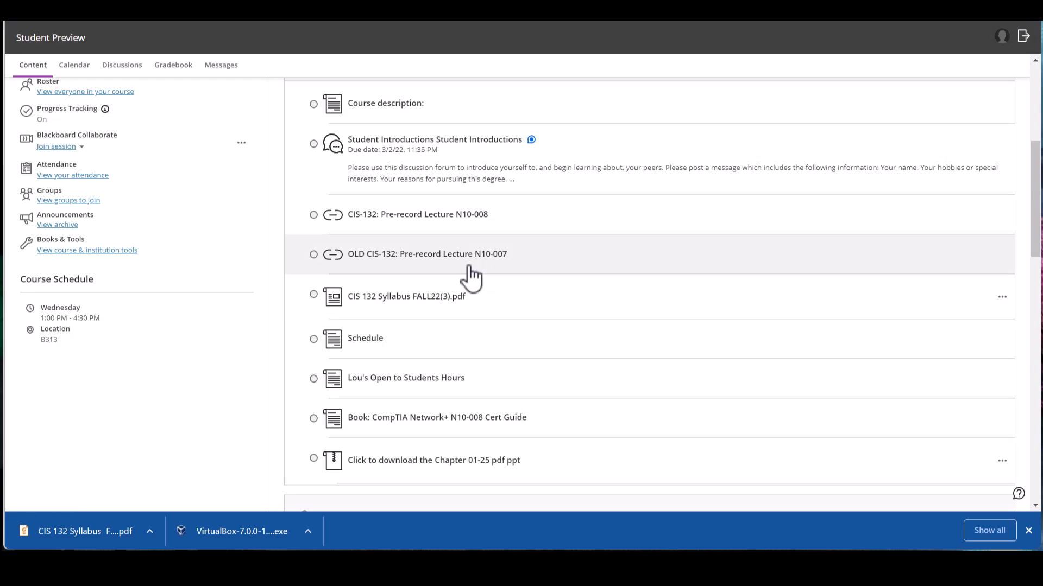
Expand the Assignment section and its Due by Midterm folder in the course content.
scroll(508, 314, "down", 2)
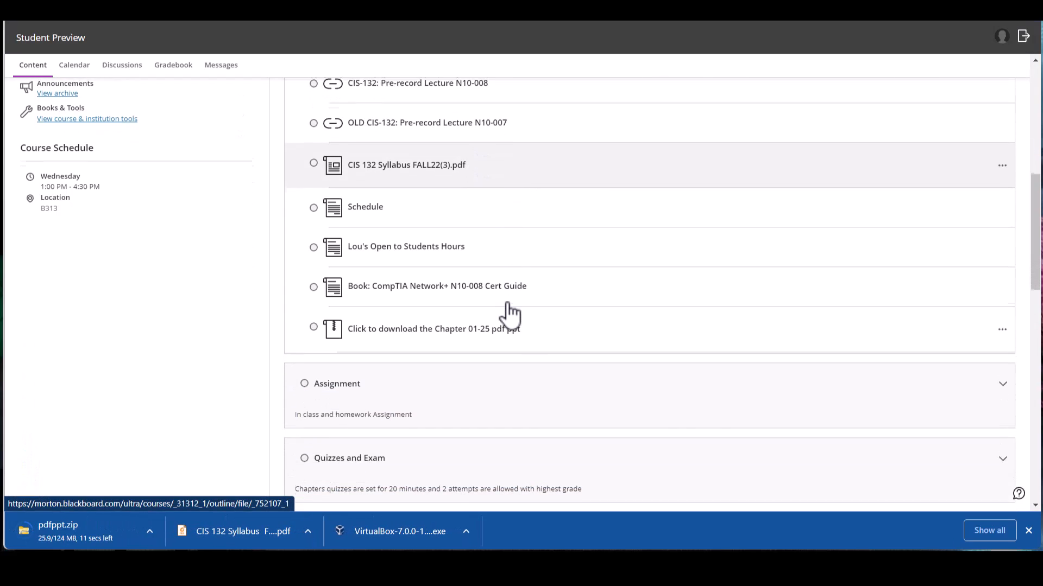
scroll(509, 314, "down", 1)
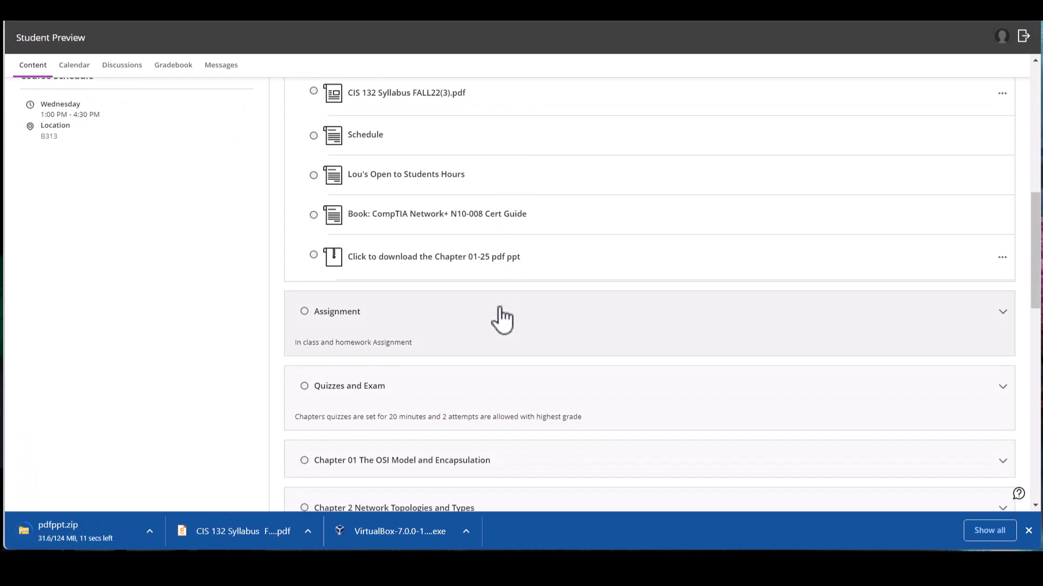
left_click(1002, 314)
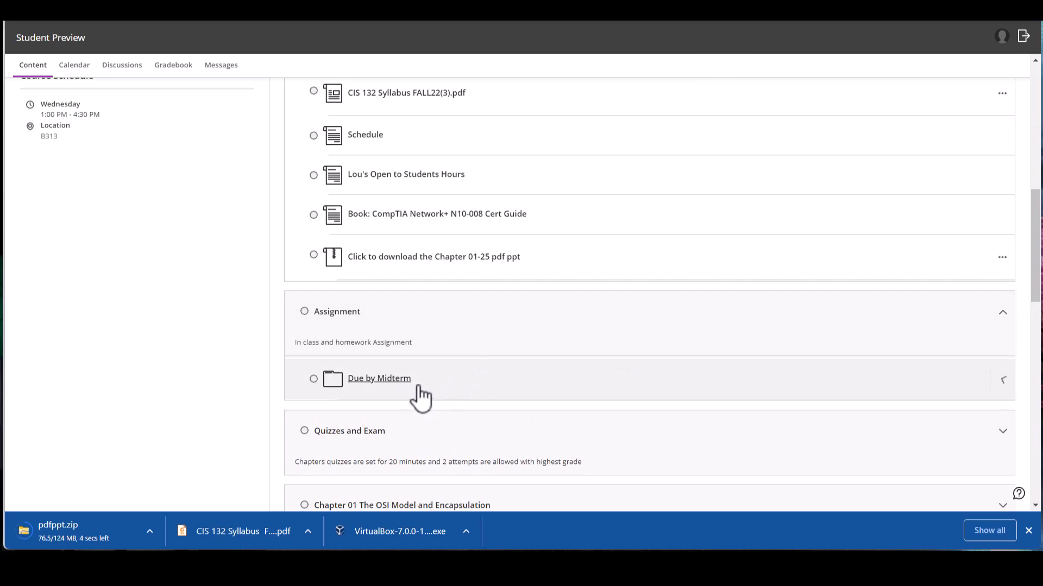
left_click(585, 396)
scroll(584, 398, "down", 1)
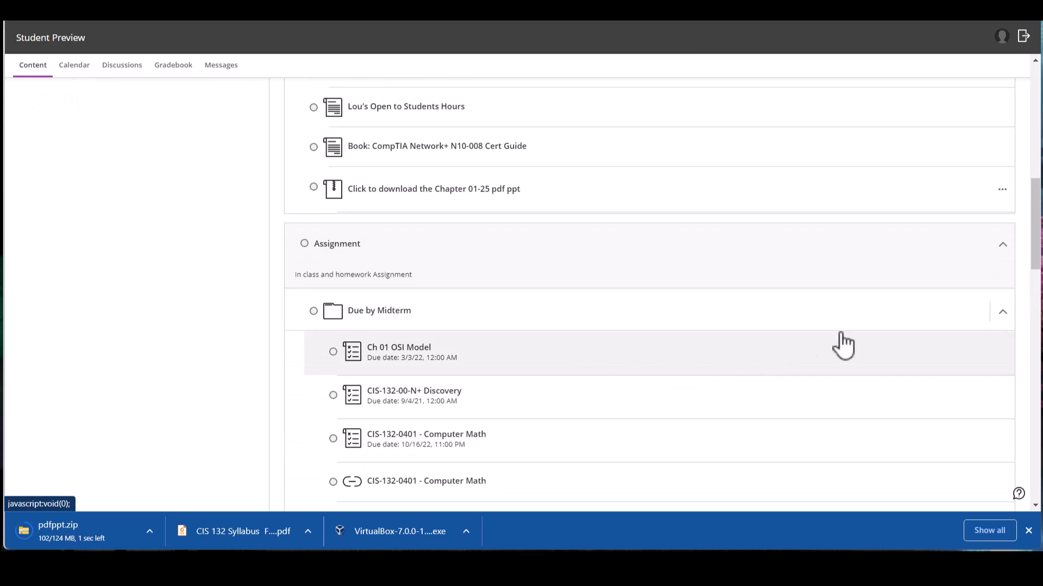
View the details of the Ch 01 OSI Model and CIS-132-00-N+ Discovery assignments, closing each one.
left_click(797, 378)
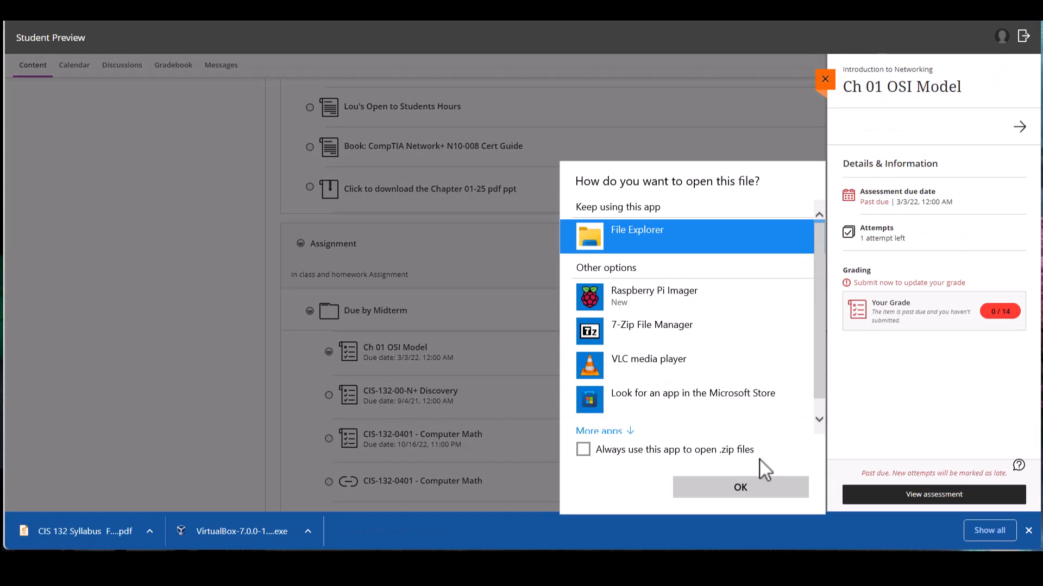
left_click(872, 253)
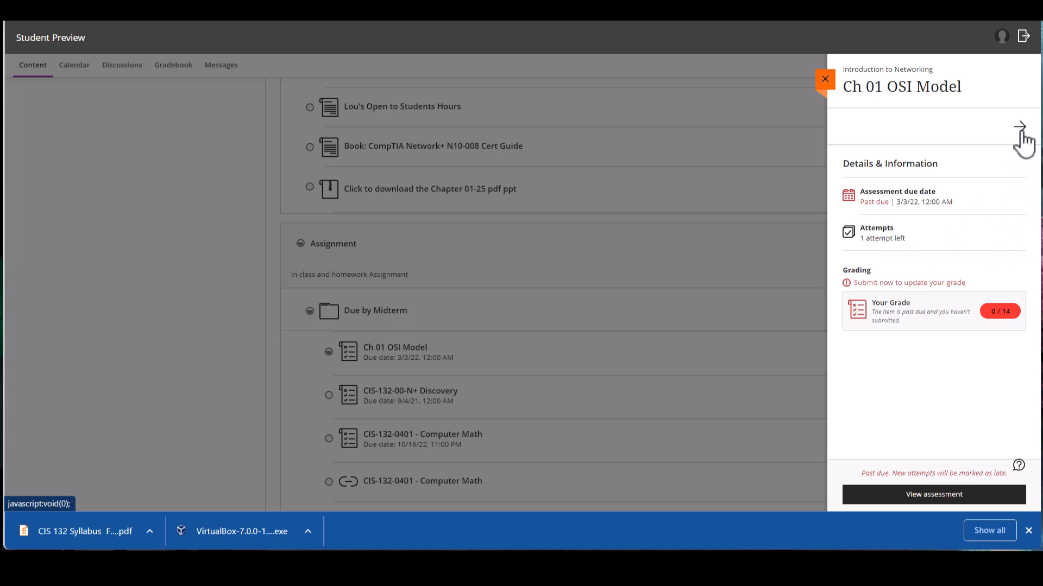
left_click(823, 80)
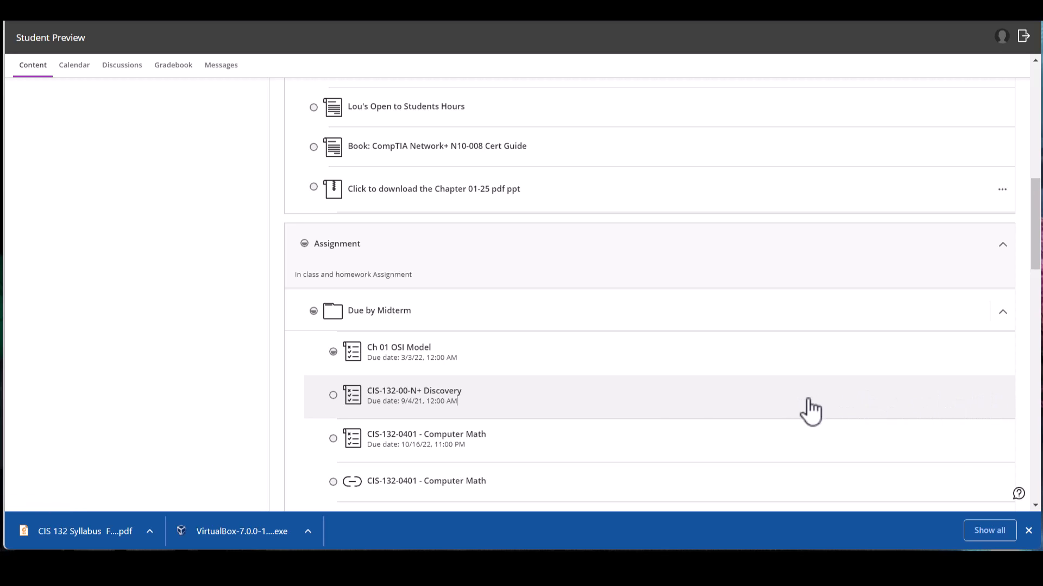
left_click(894, 413)
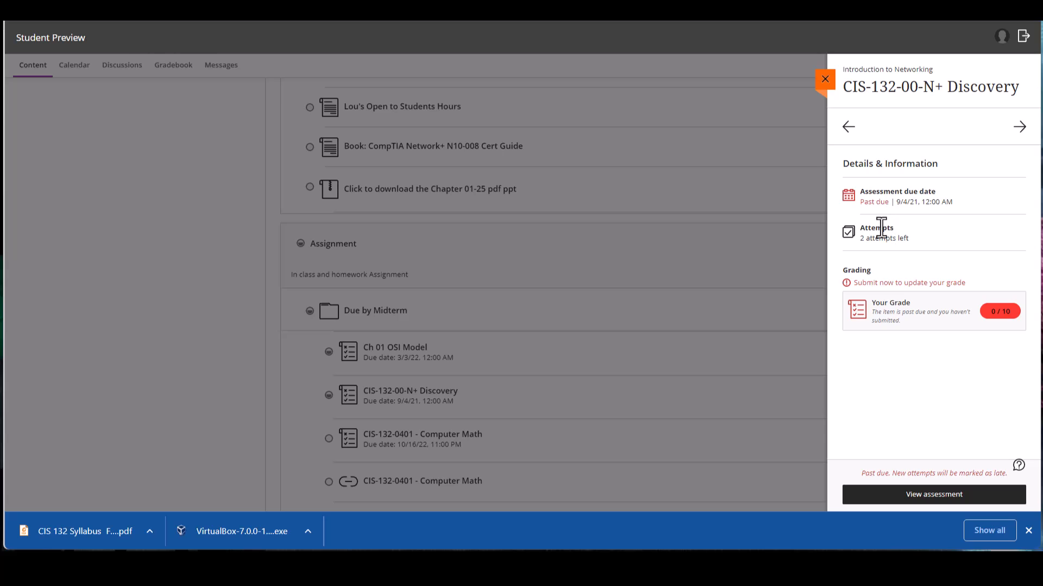
left_click(825, 79)
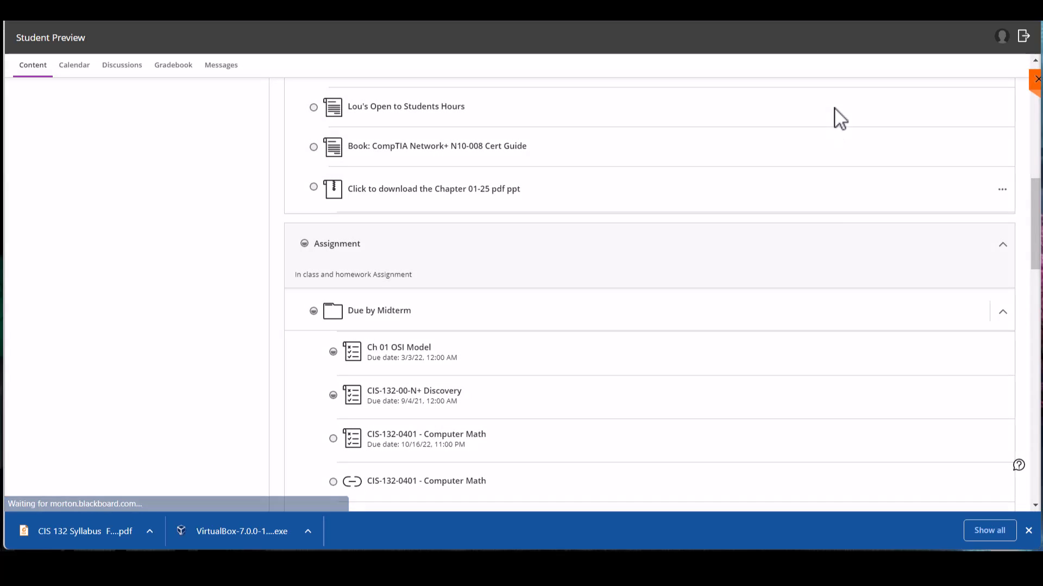
Open the CIS-132-0402 - IP Assignment HR 12.32.0.0 assignment, preview its attached Word document and download it.
scroll(941, 408, "down", 1)
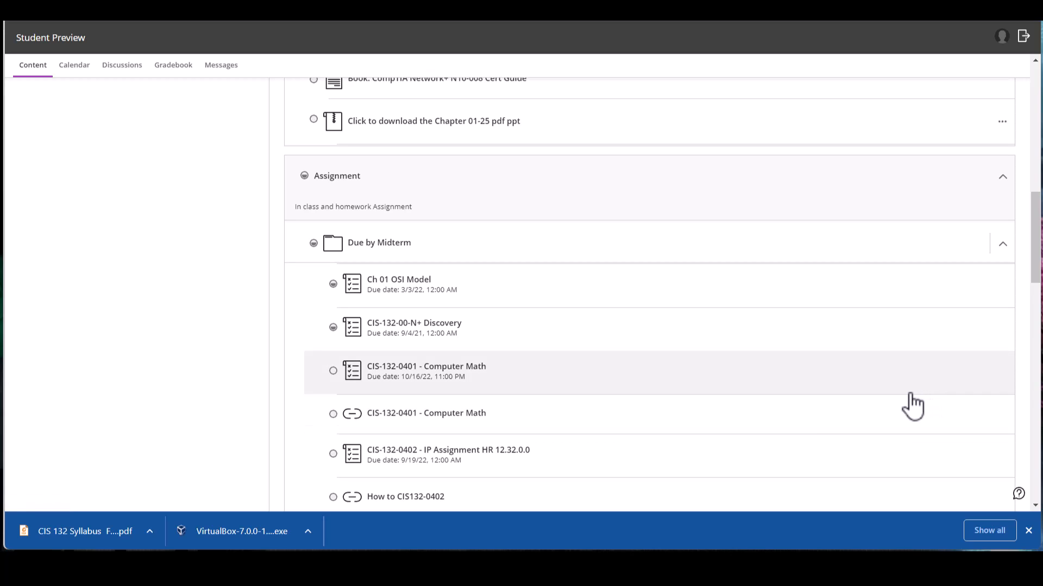
scroll(791, 412, "down", 1)
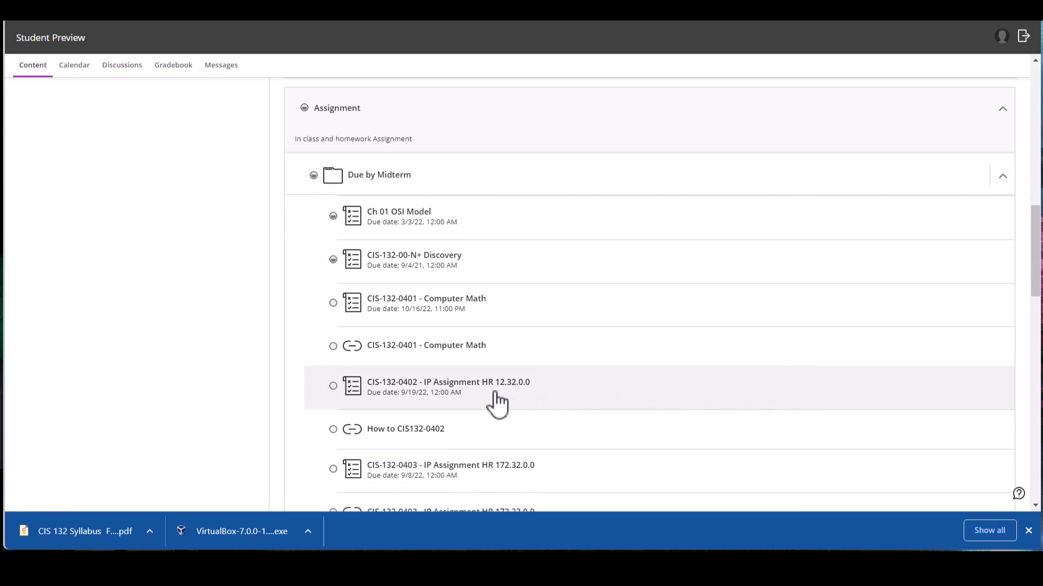
left_click(458, 387)
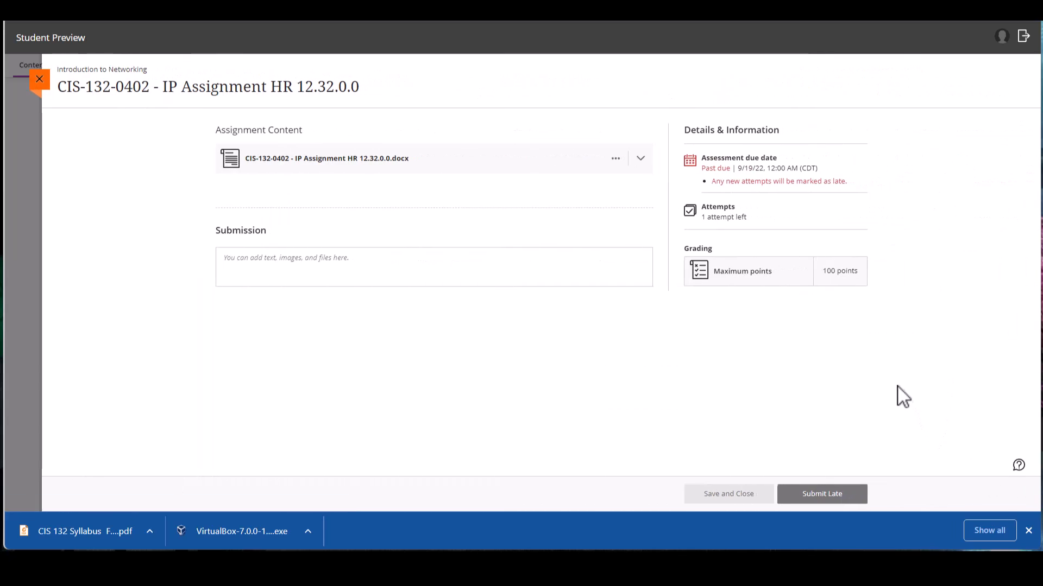
left_click(640, 159)
left_click(610, 159)
left_click(580, 185)
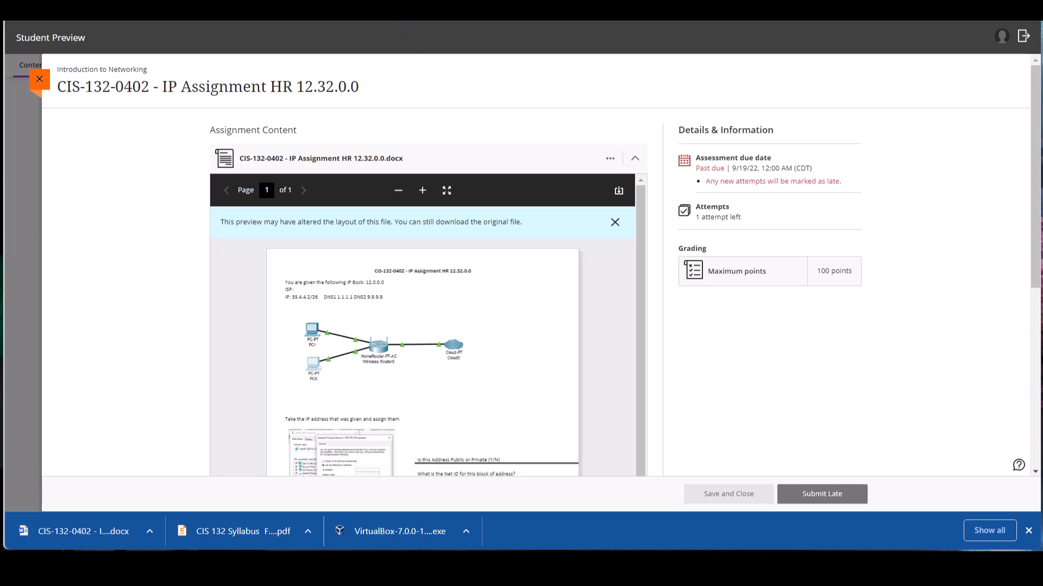
Switch to the Downloads folder in File Explorer and cut all files except New folder (2).
key("ctrl+Tab")
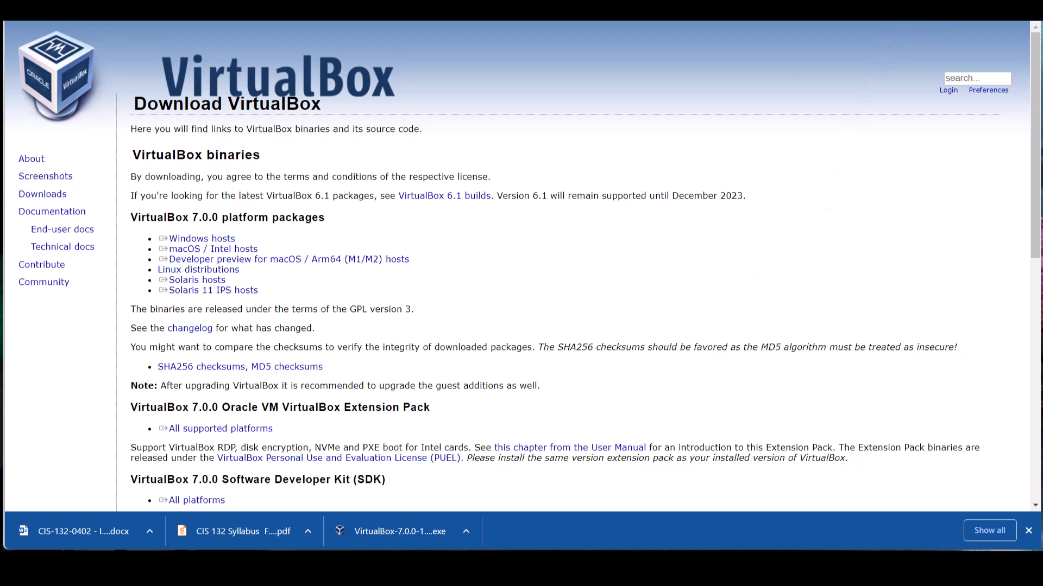
left_click(959, 11)
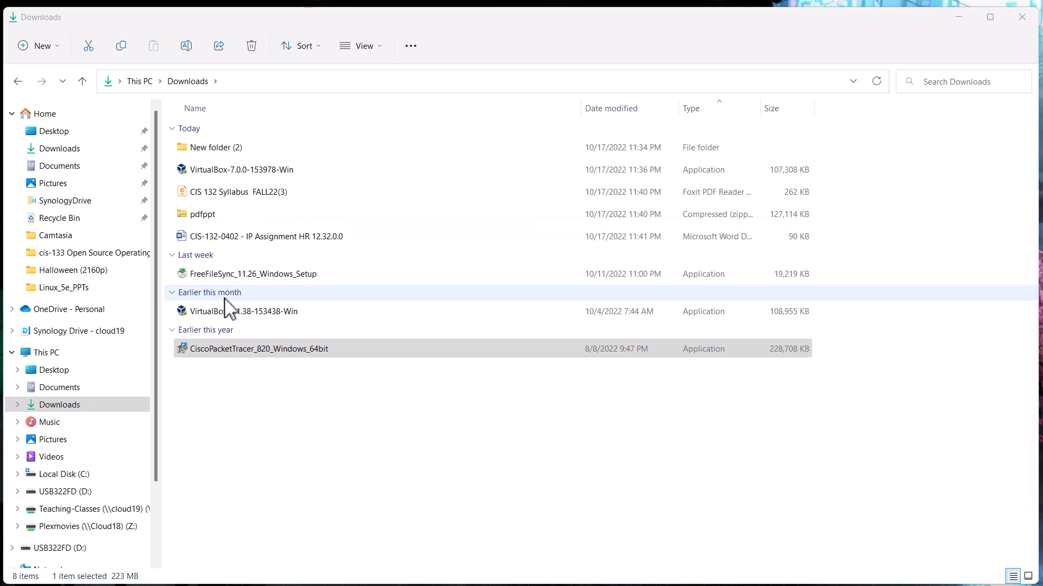
left_click(227, 314, "ctrl")
left_click(224, 268, "ctrl")
left_click(222, 237, "ctrl")
left_click(207, 214, "ctrl")
left_click(208, 190, "ctrl")
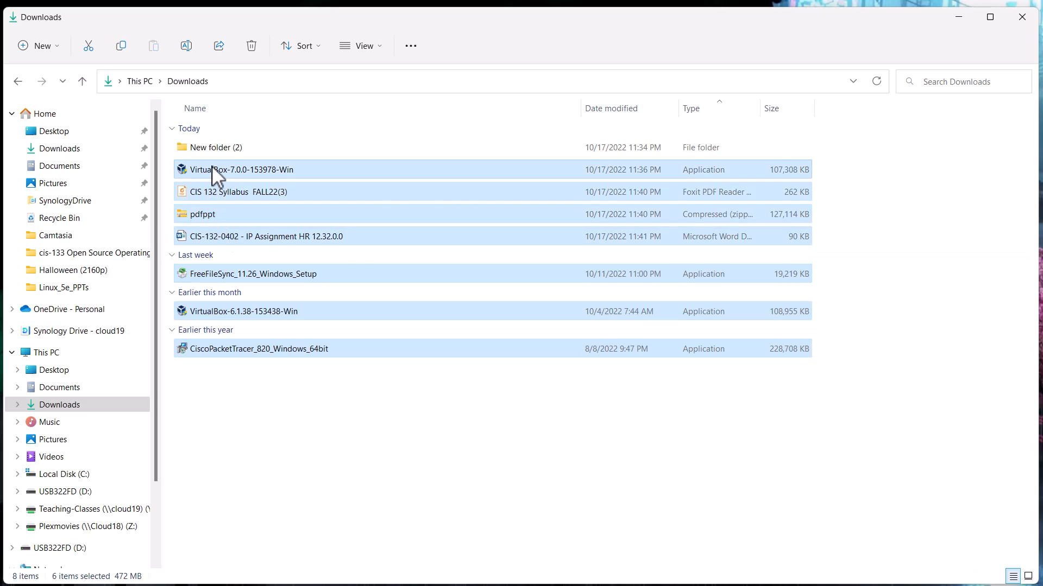
right_click(218, 175)
left_click(223, 179)
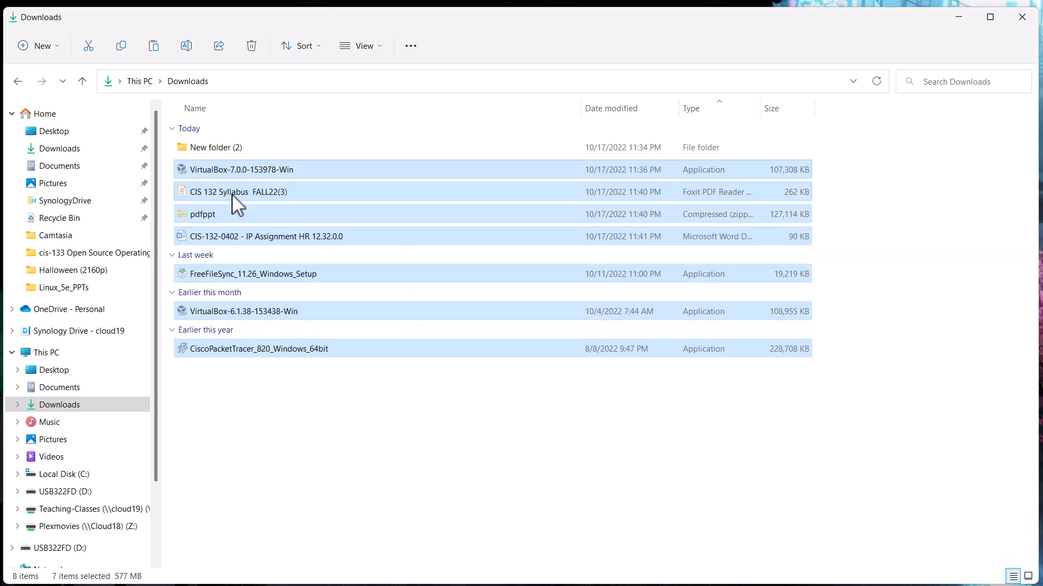
Paste the cut files into the root of the USB322FD (D:) drive.
left_click(60, 492)
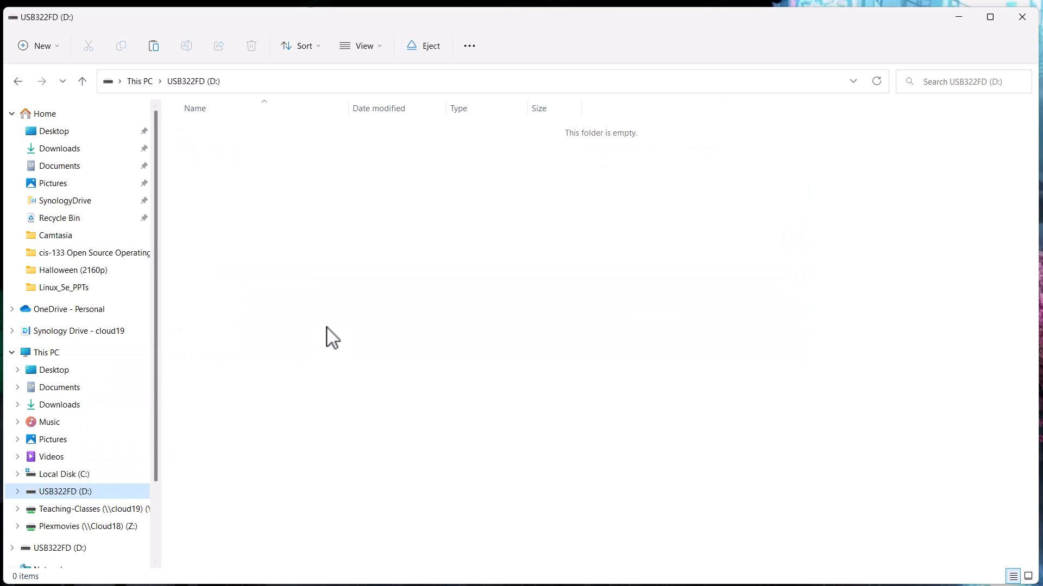
right_click(352, 297)
left_click(369, 316)
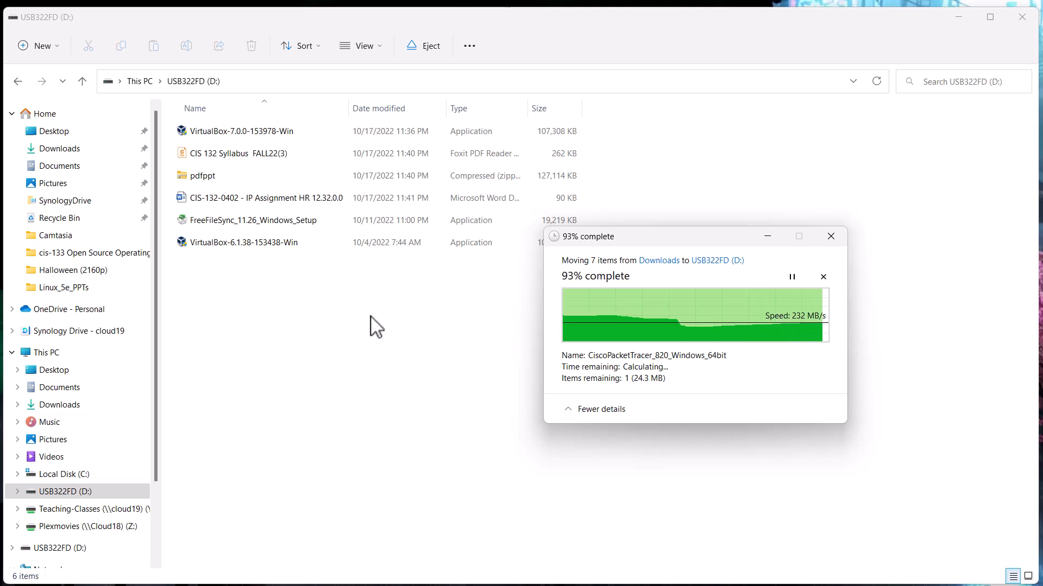
Create a folder named abccollege on the USB drive and open it.
left_click(43, 45)
left_click(64, 78)
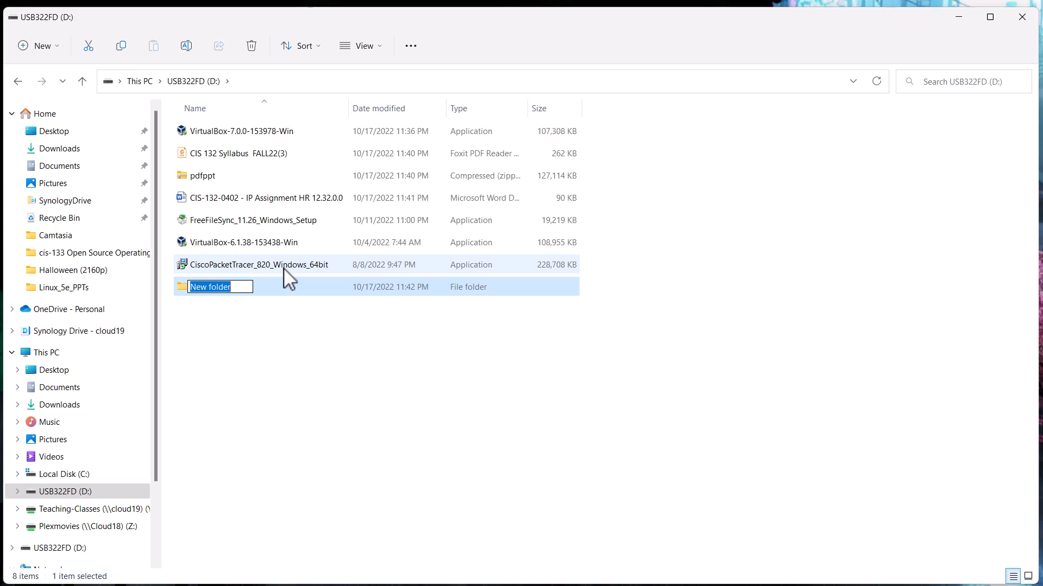
type("abc")
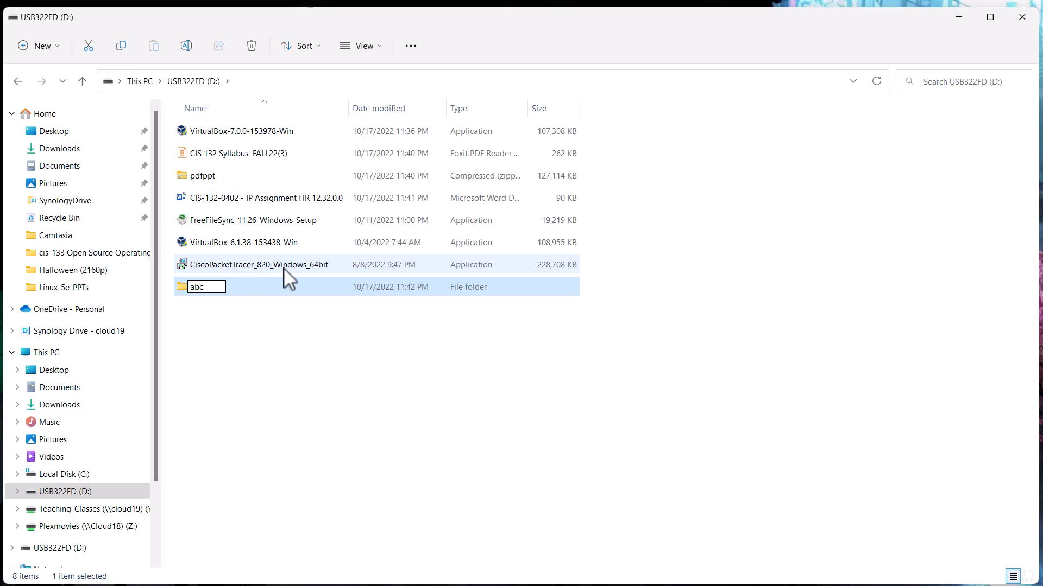
type("college")
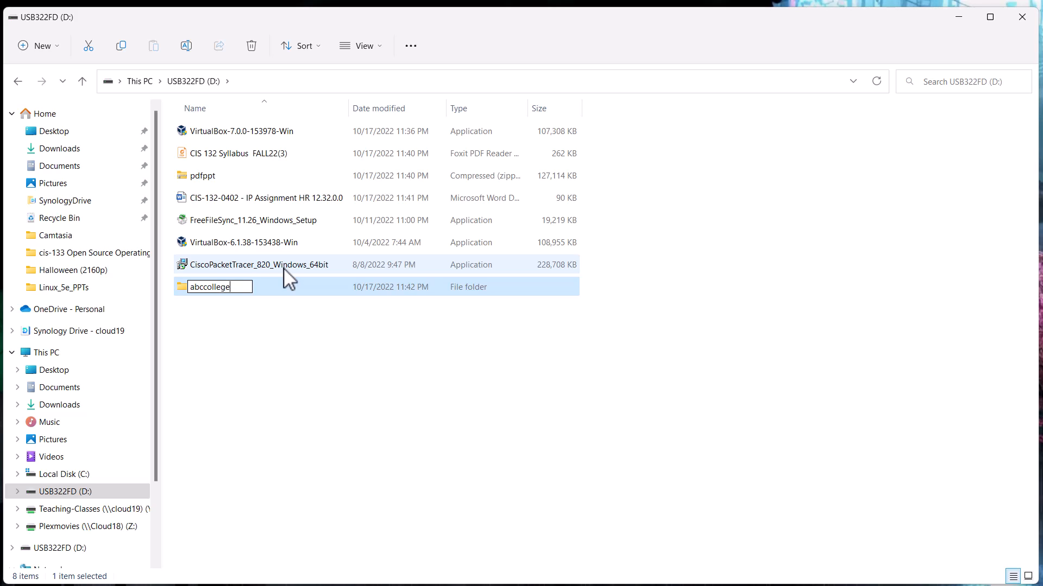
key("Return")
key("Return")
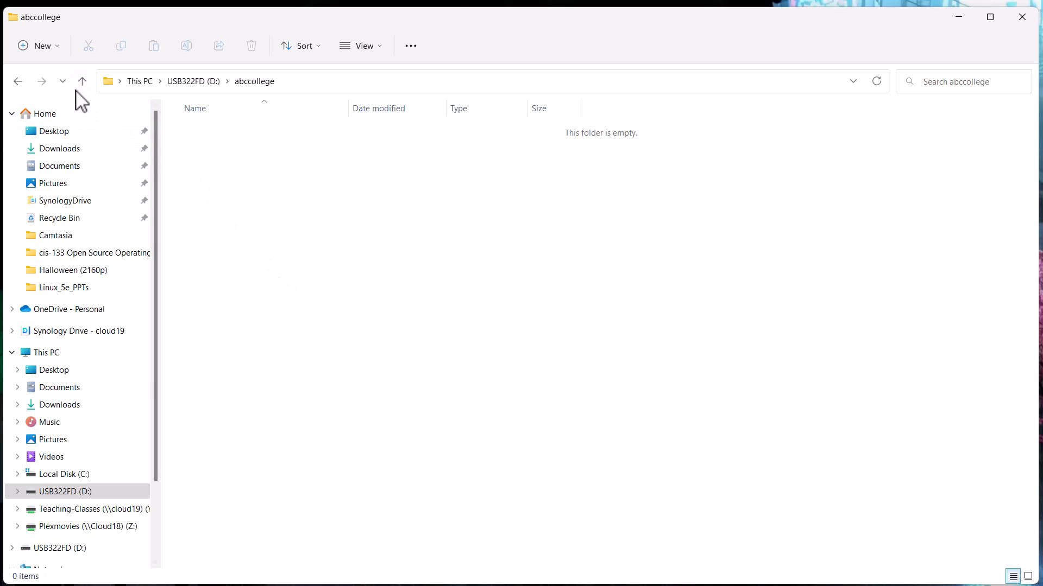
Create a folder named Network+ inside abccollege.
left_click(41, 46)
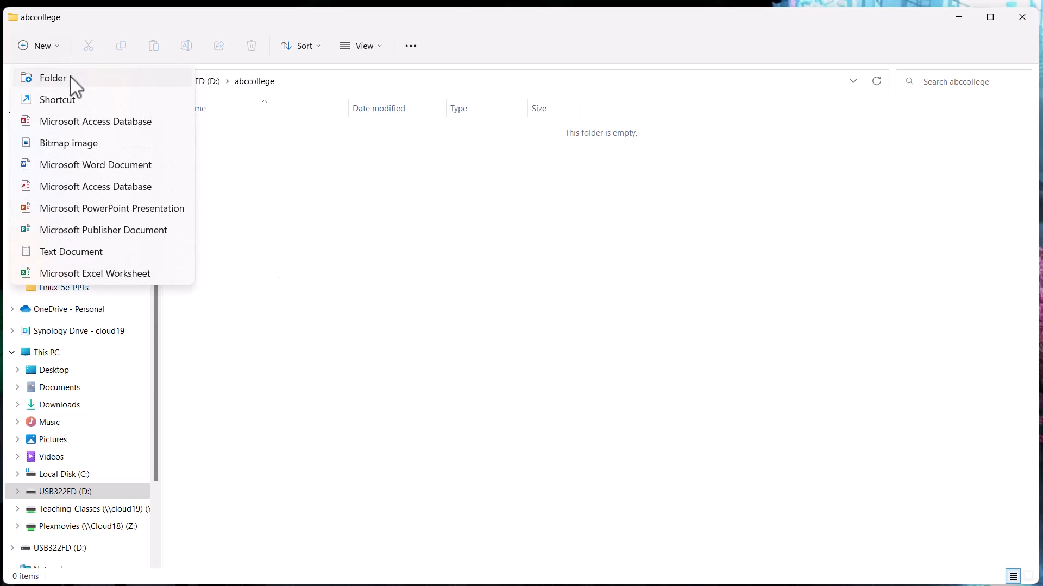
left_click(70, 78)
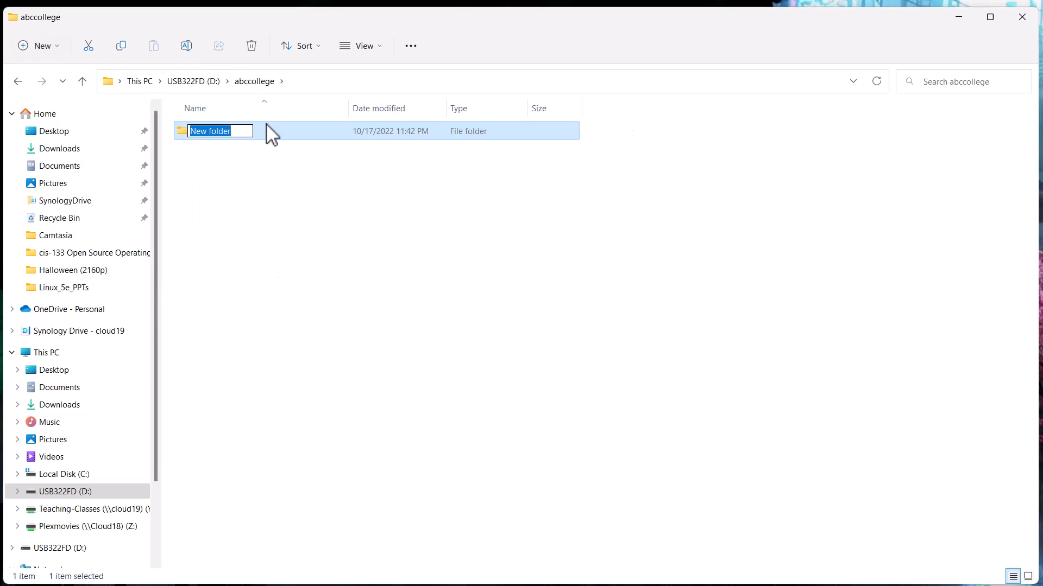
type("Network")
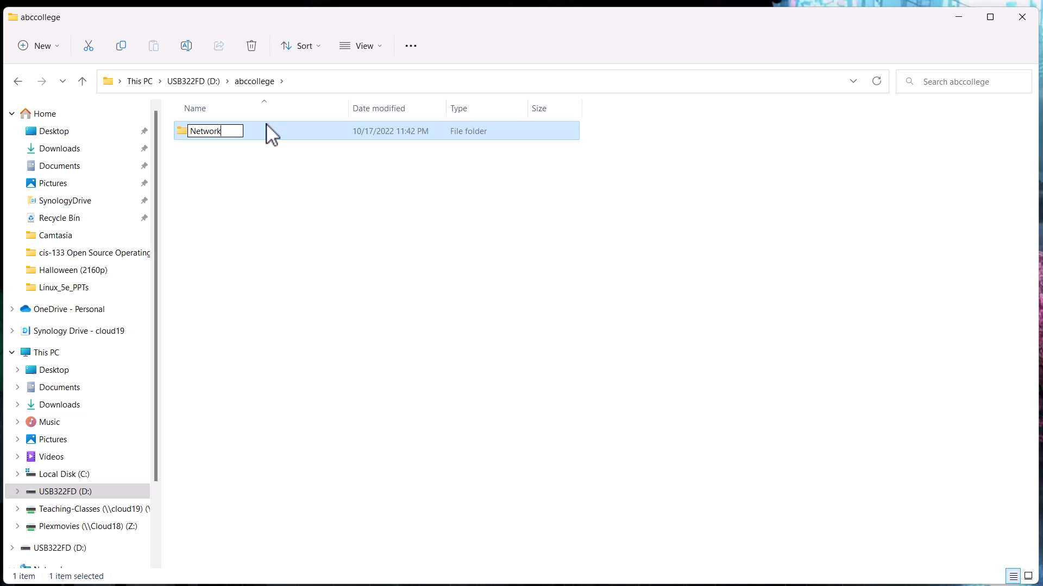
type("+")
key("Return")
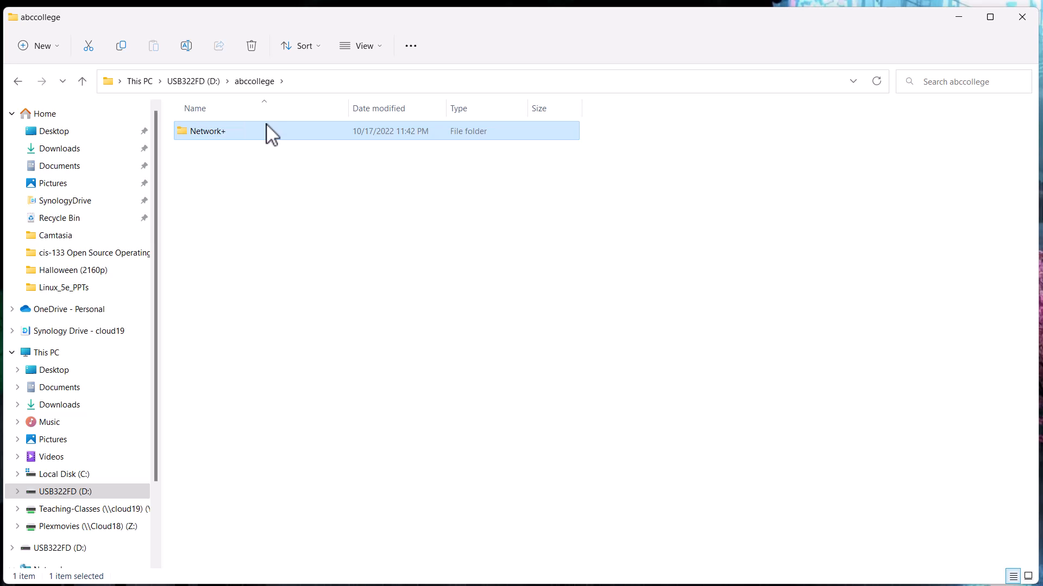
Move all loose files from the USB drive's root through abccollege into its Network+ folder and open that folder.
left_click(201, 87)
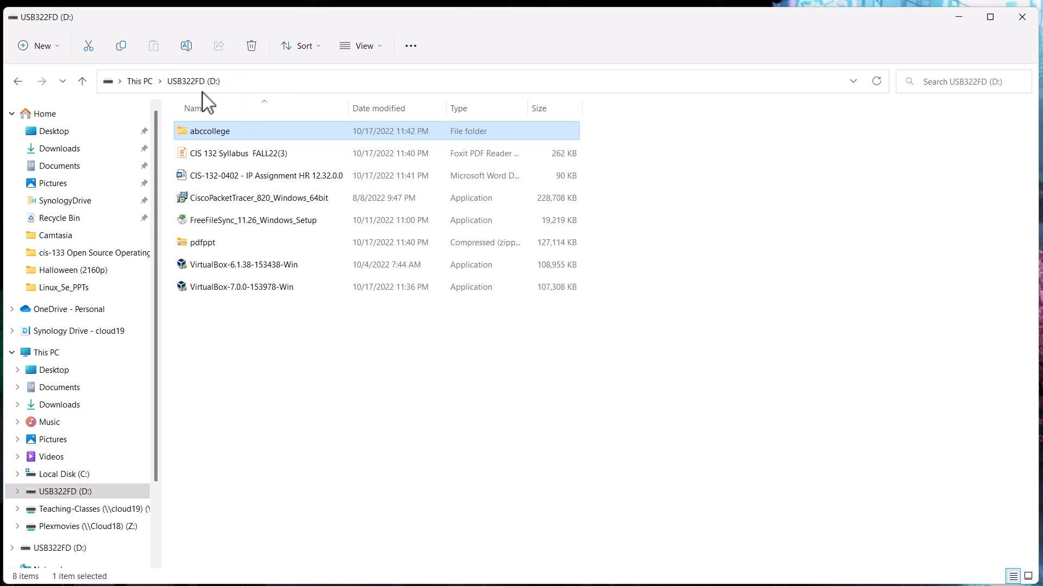
left_click(211, 157)
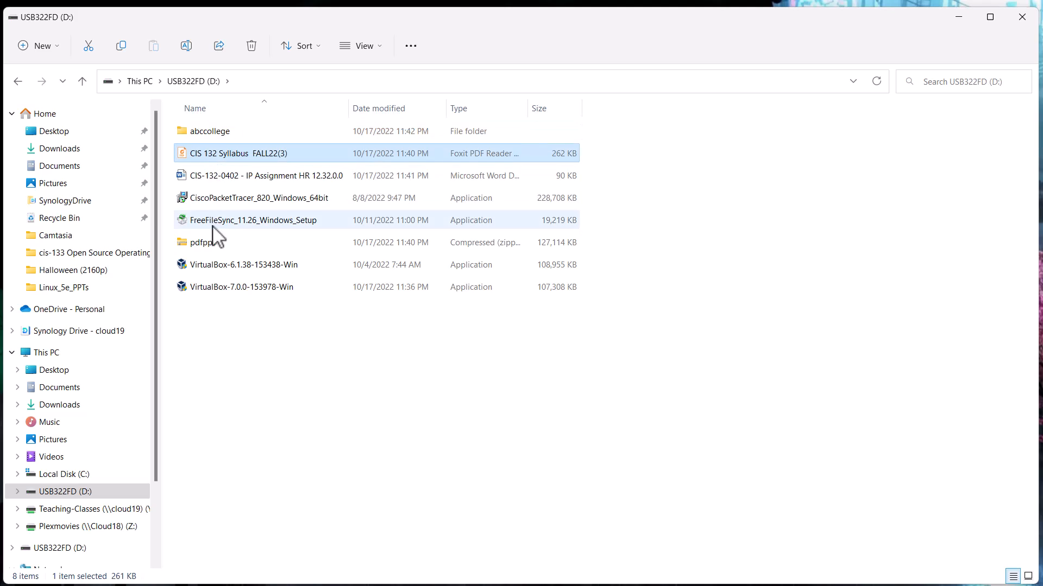
left_click(220, 287, "shift")
left_click_drag(221, 291, 202, 137)
double_click(202, 135)
left_click_drag(218, 307, 207, 135)
double_click(207, 134)
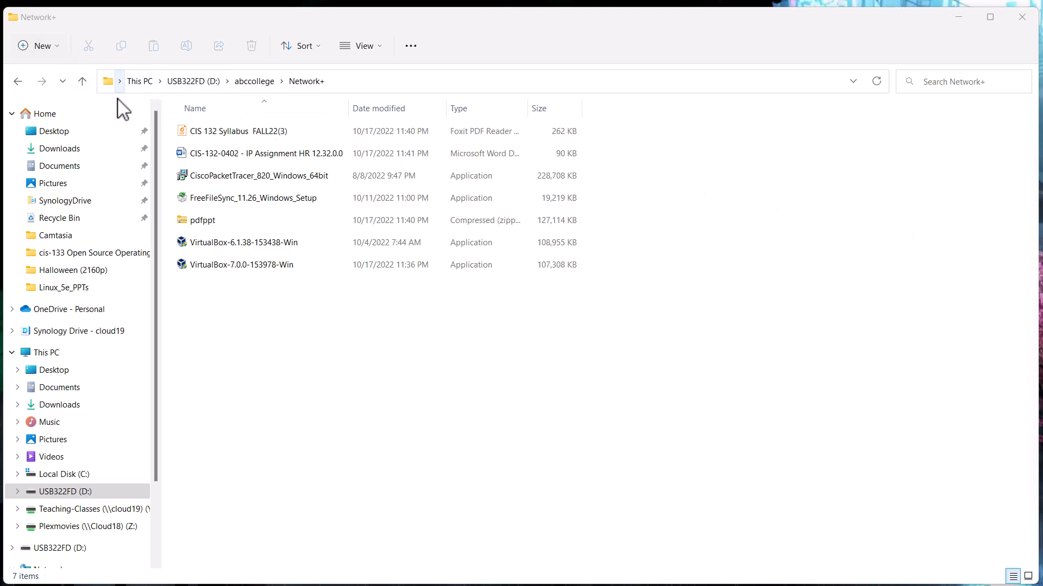
Create a folder named handout inside Network+ and move the CIS 132 Syllabus FALL22(3) file into it.
right_click(267, 336)
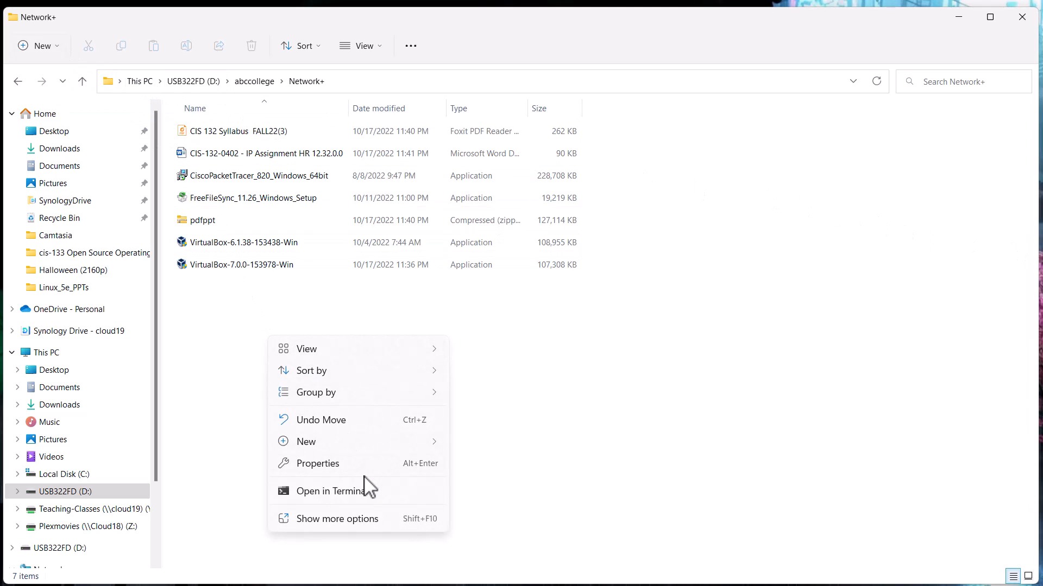
mouse_move(333, 442)
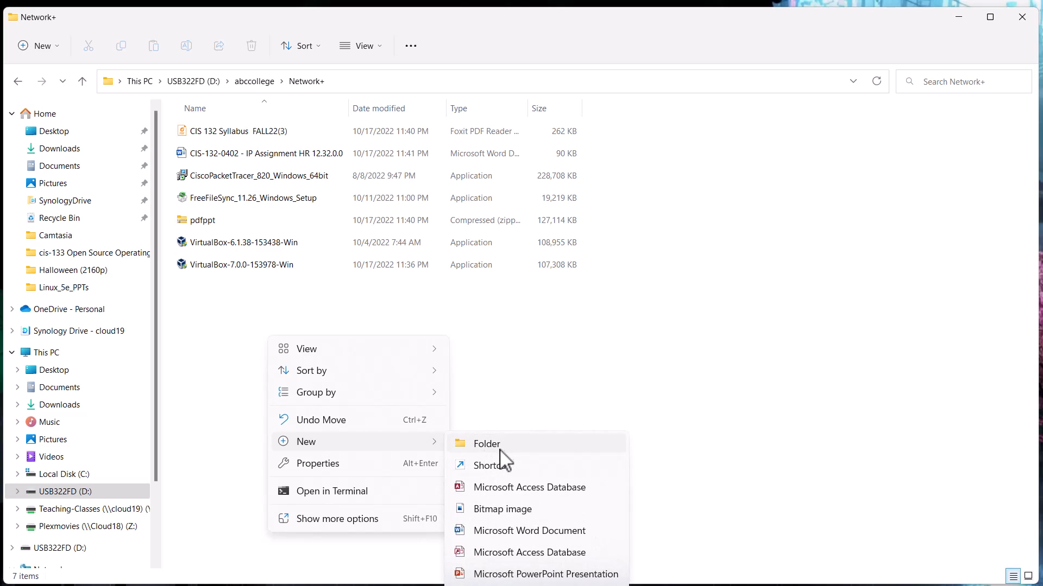
left_click(499, 452)
type("handout")
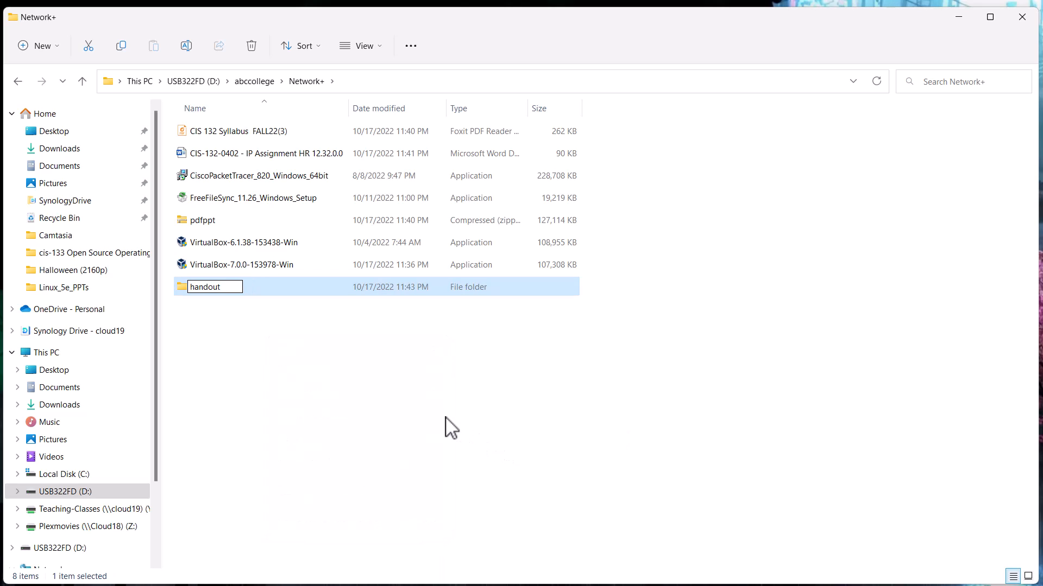
left_click(306, 338)
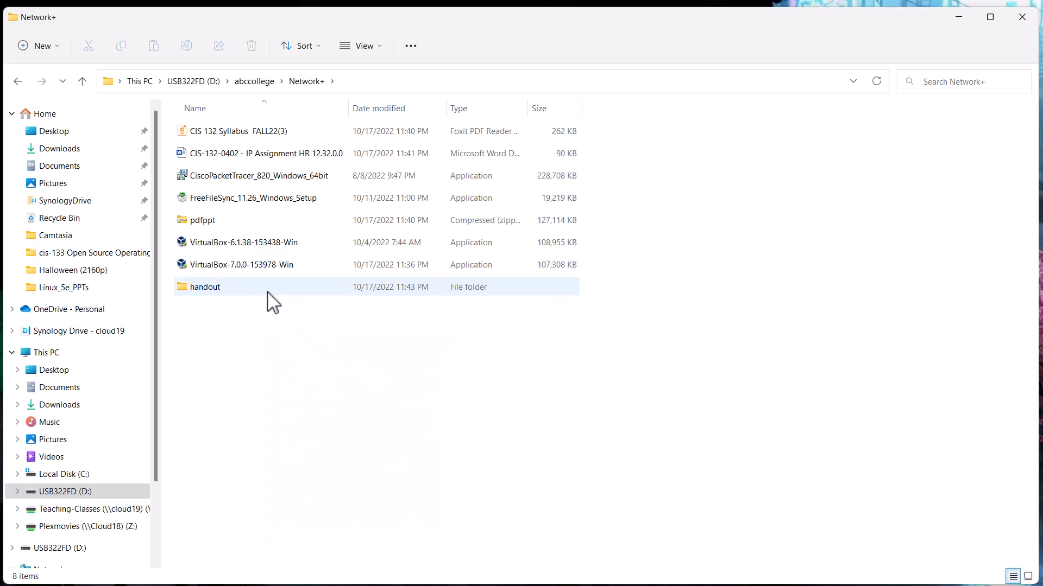
left_click_drag(246, 138, 232, 280)
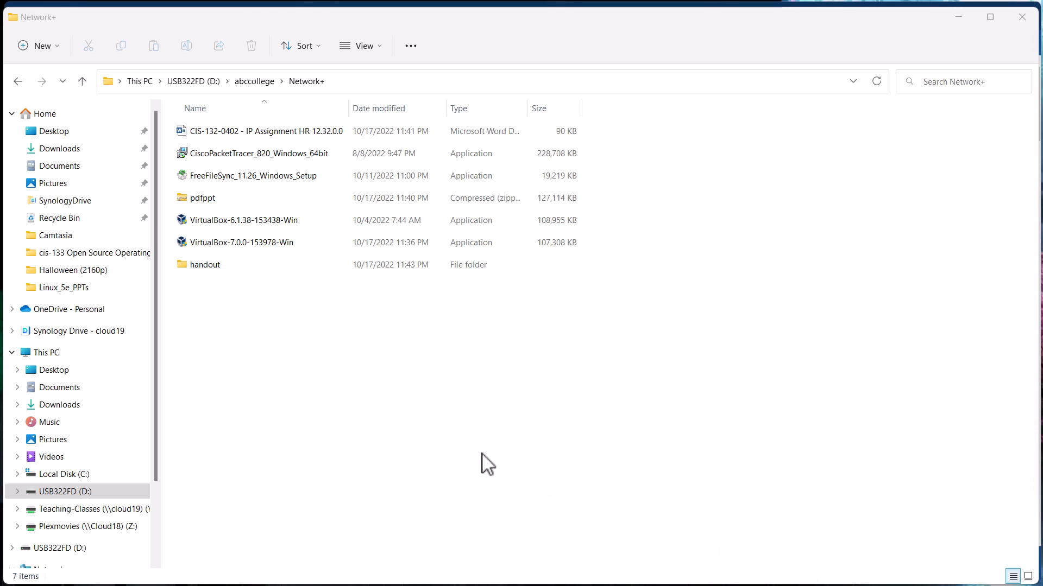
Create a folder named Assignment in Network+ and move the CIS-132-0402 IP Assignment Word document into it.
right_click(214, 298)
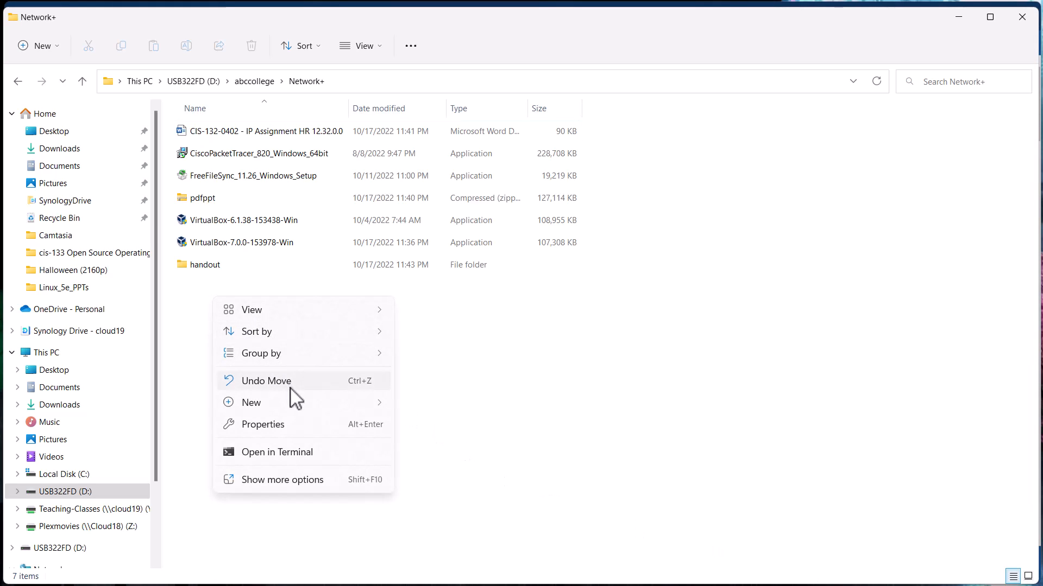
mouse_move(364, 408)
left_click(419, 408)
type("Assignment")
key("Return")
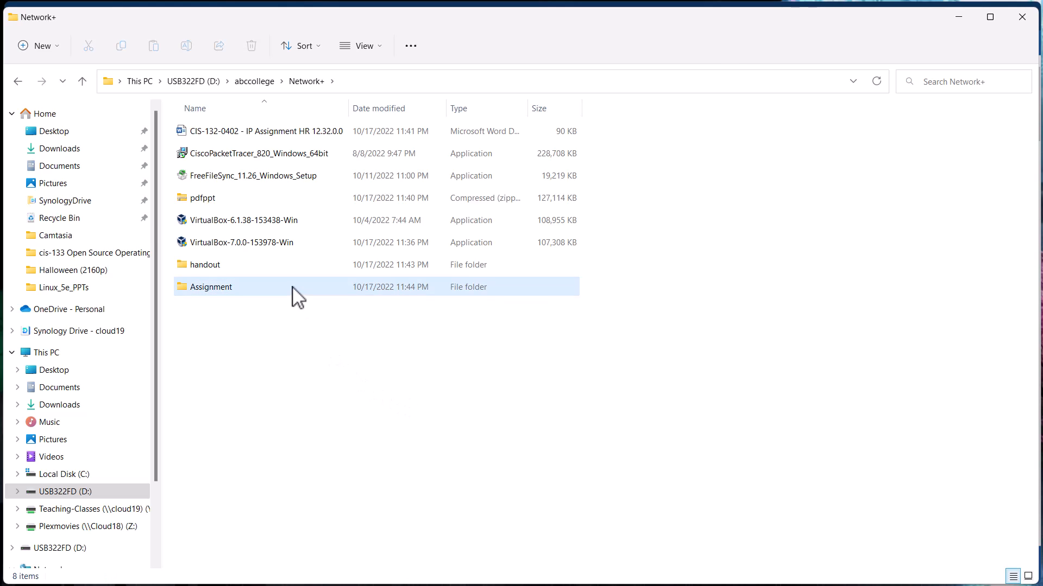
left_click_drag(263, 135, 233, 298)
Create a folder named Project in Network+.
right_click(340, 311)
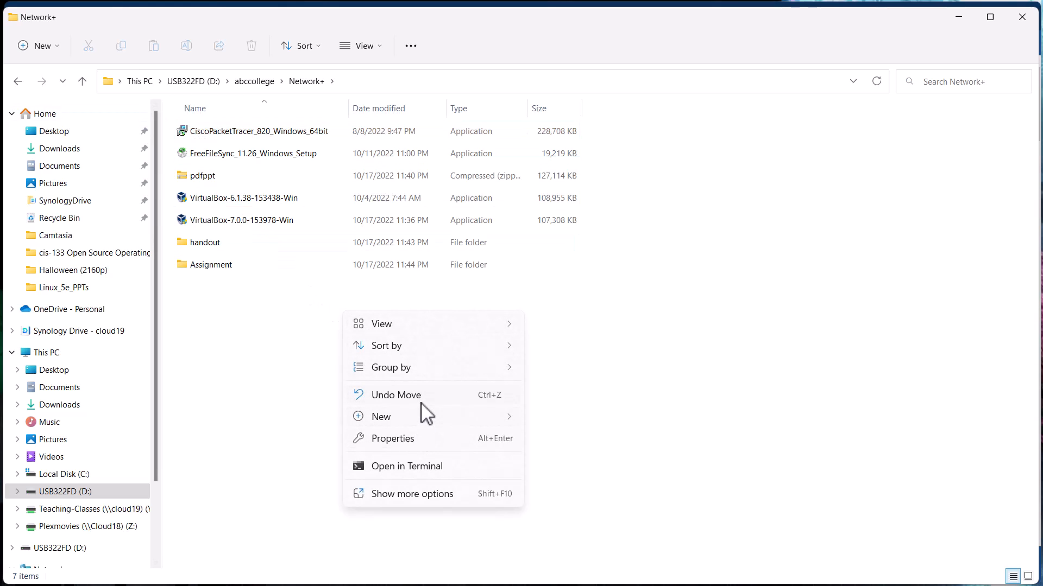
mouse_move(429, 416)
left_click(563, 430)
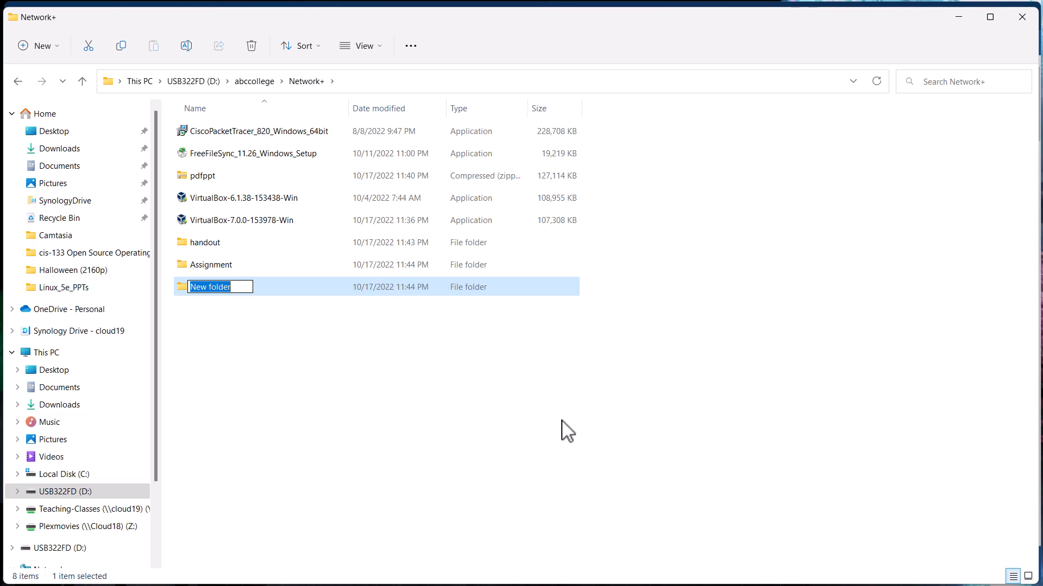
type("Pr")
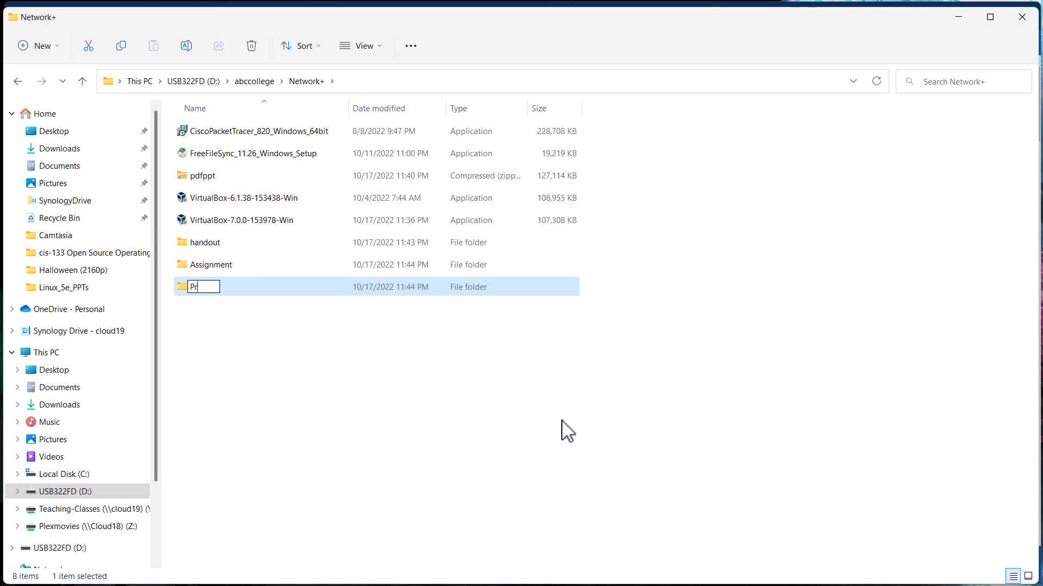
type("oject")
key("Return")
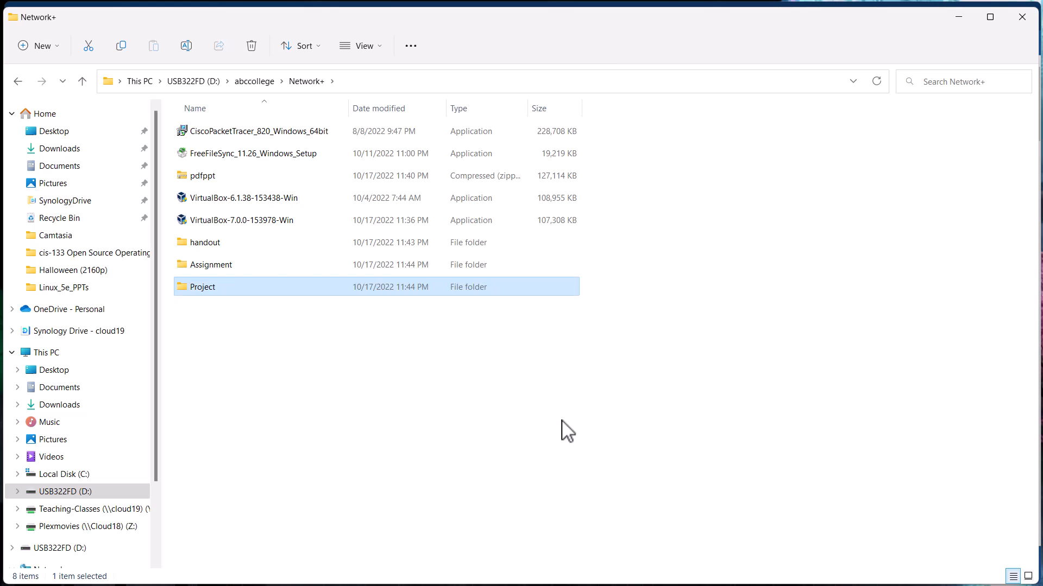
Create a folder named Software in Network+.
right_click(222, 346)
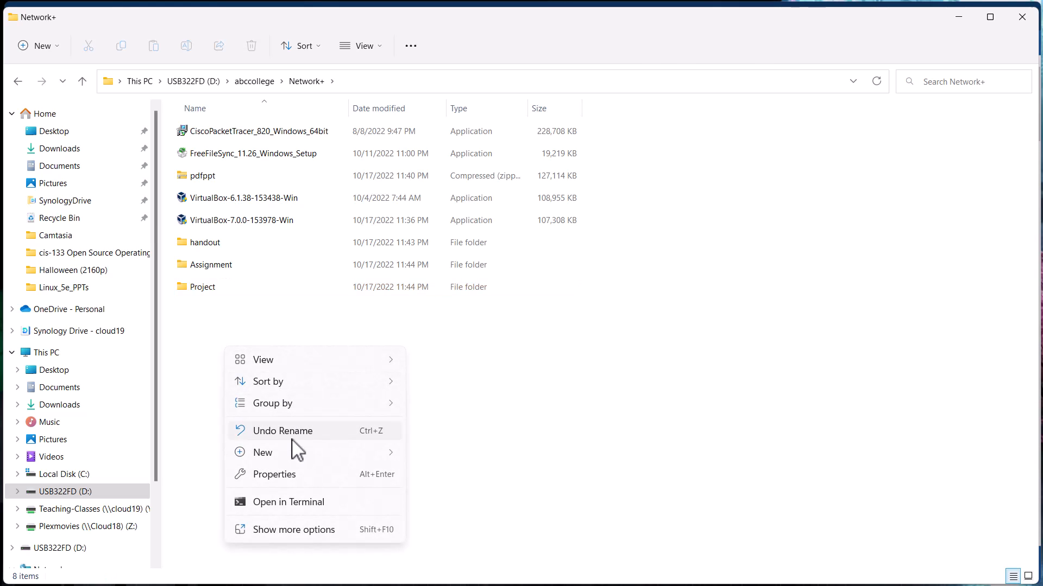
mouse_move(326, 453)
left_click(422, 459)
key("Return")
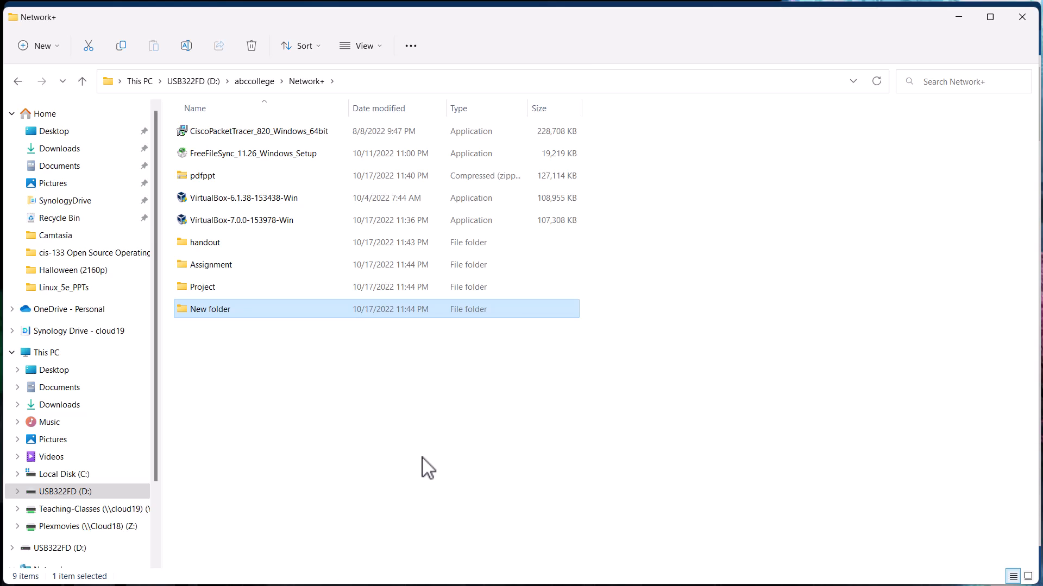
key("F2")
type("Soft")
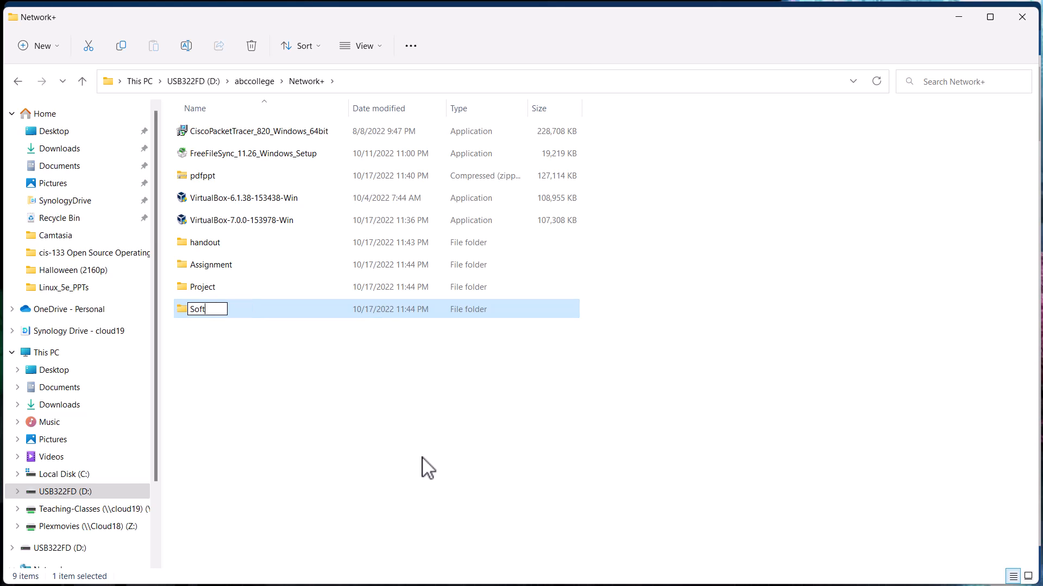
type("ware")
key("Return")
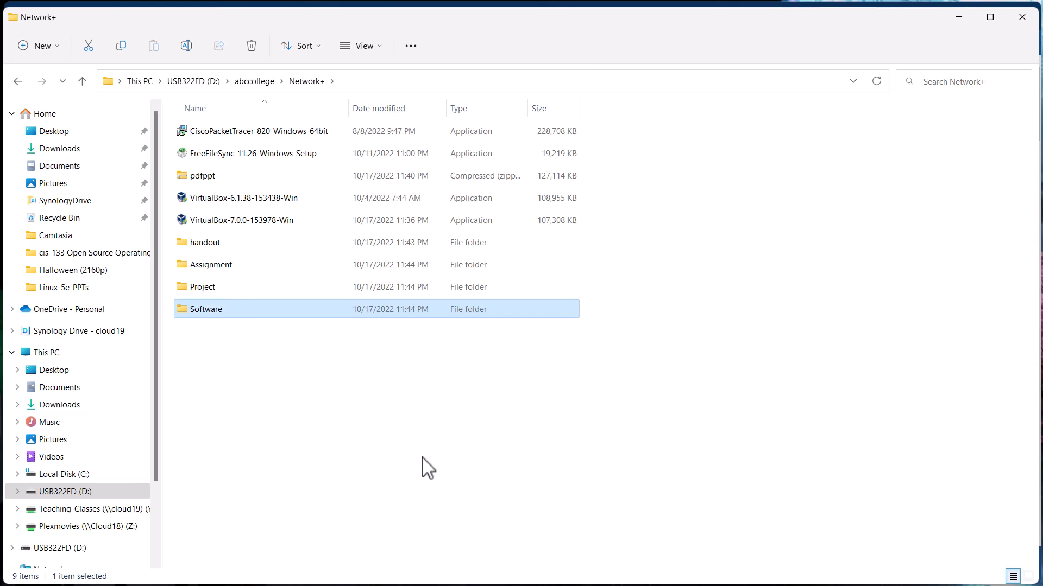
Move the CiscoPacketTracer installer and both VirtualBox installers together into the Software folder.
left_click(244, 140)
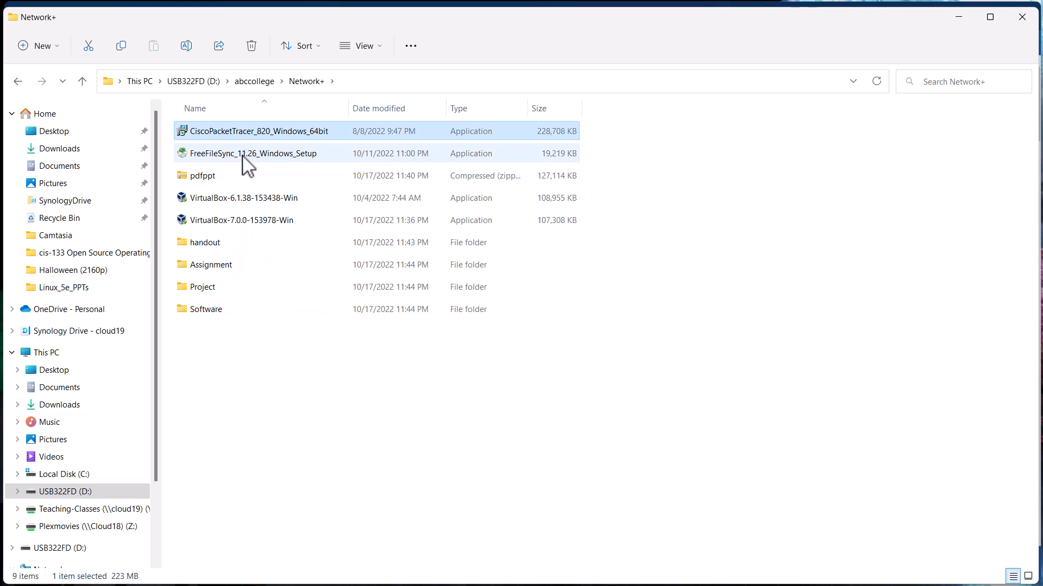
left_click(254, 220, "ctrl")
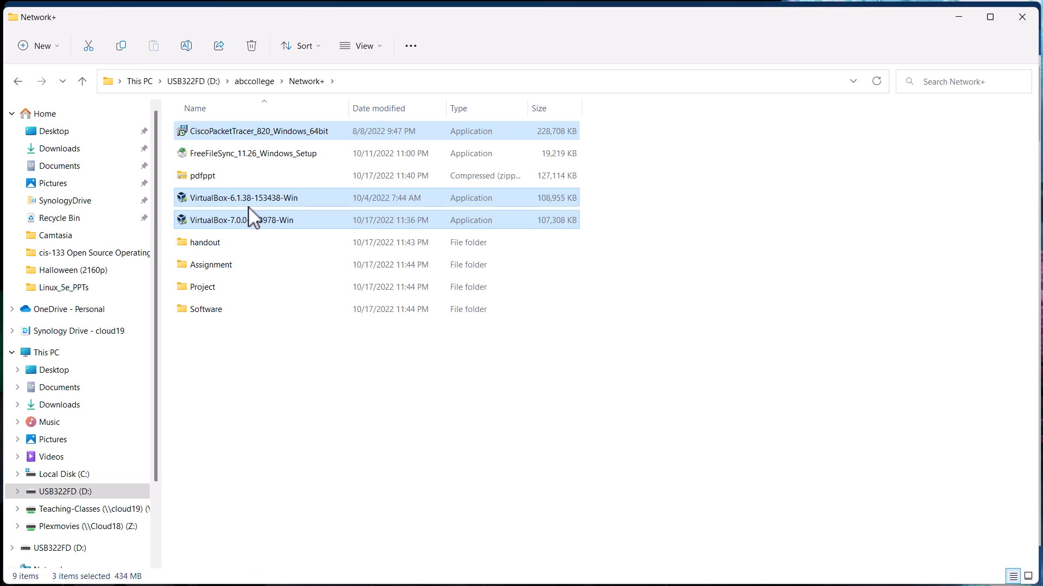
left_click_drag(253, 225, 247, 309)
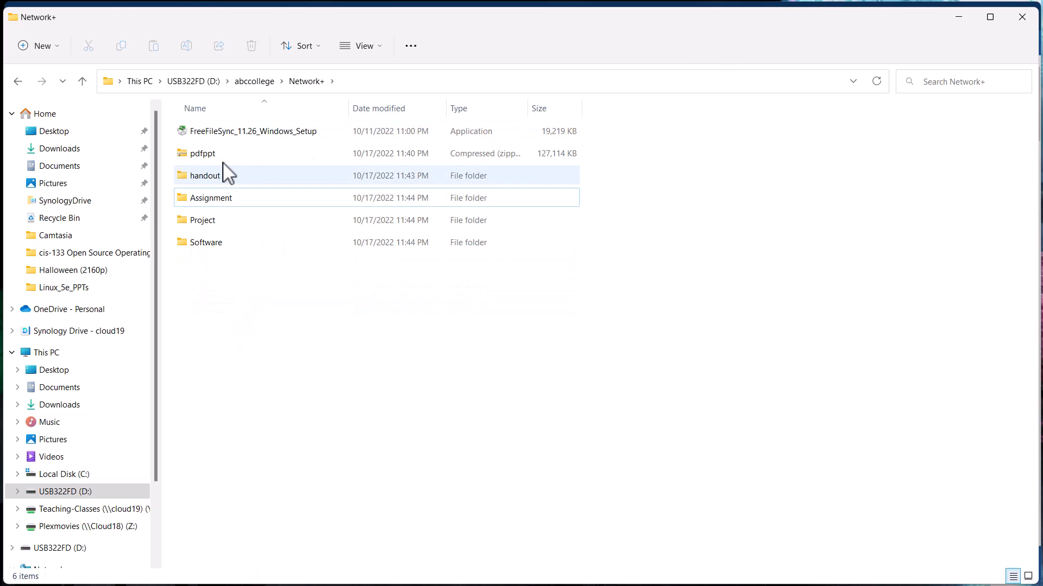
Create a folder named PPT in Network+ and move the pdfppt zip archive into it.
right_click(252, 292)
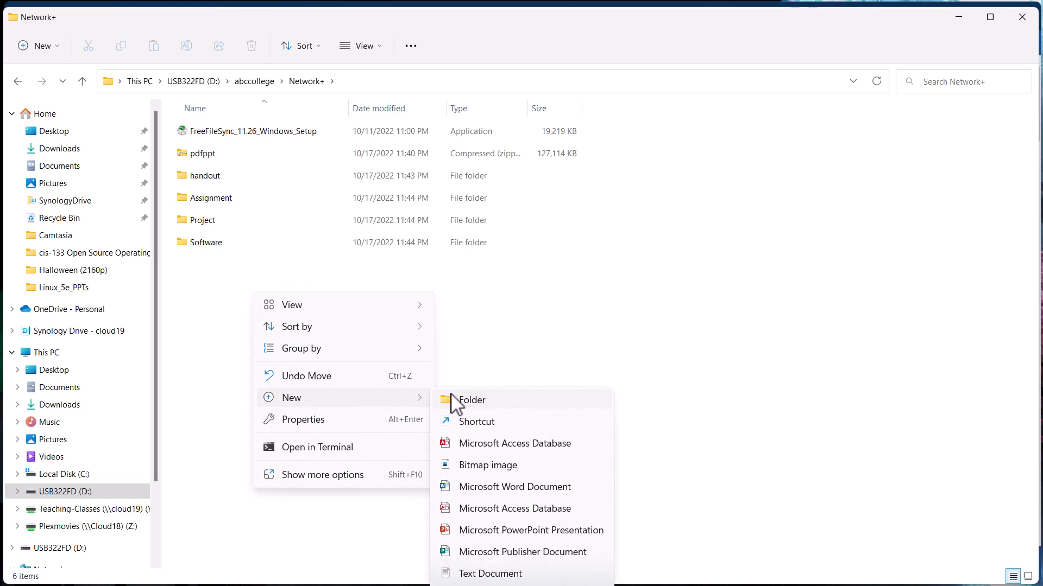
left_click(451, 398)
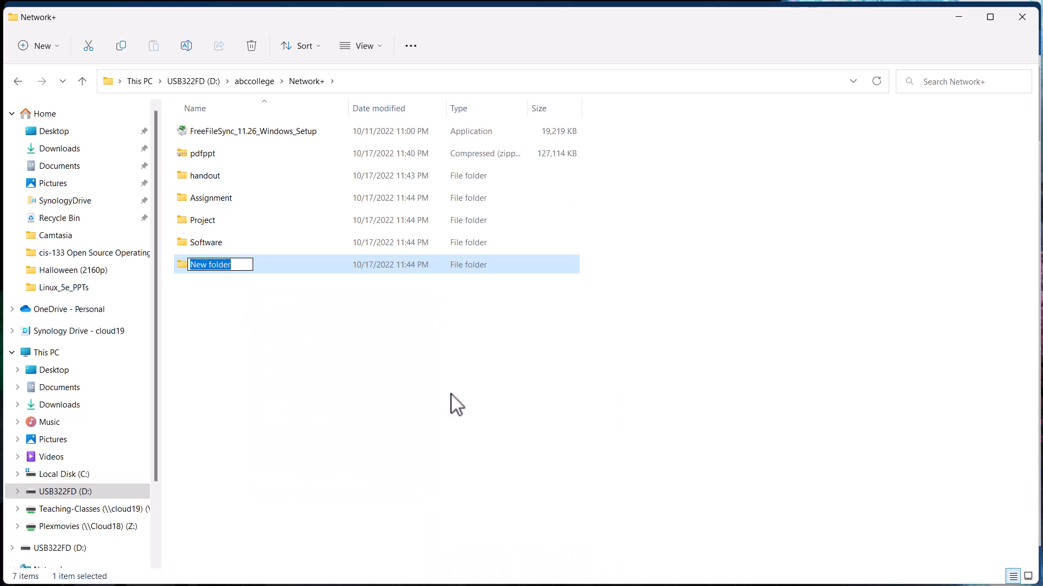
type("PPT")
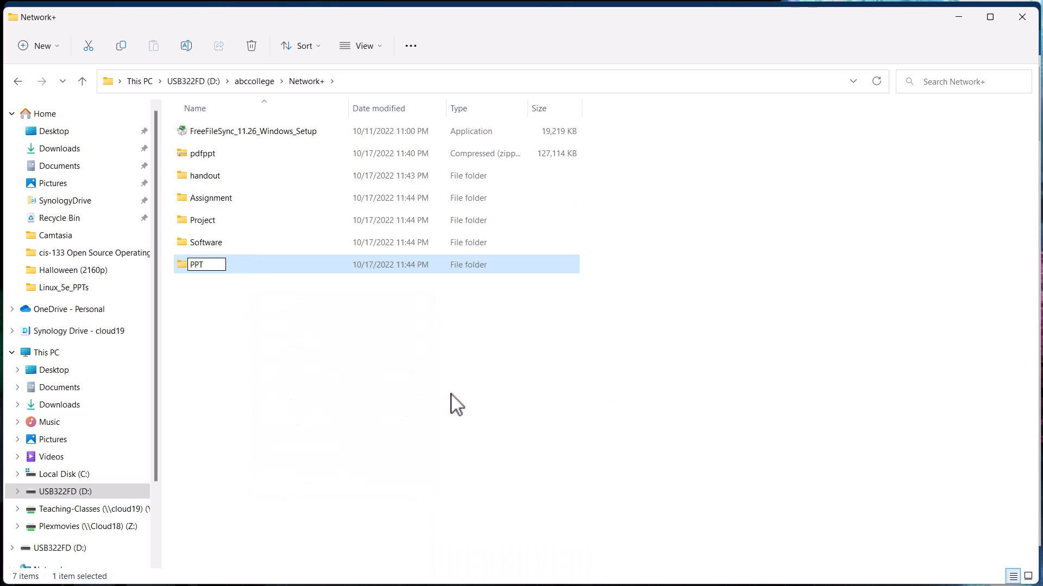
key("Return")
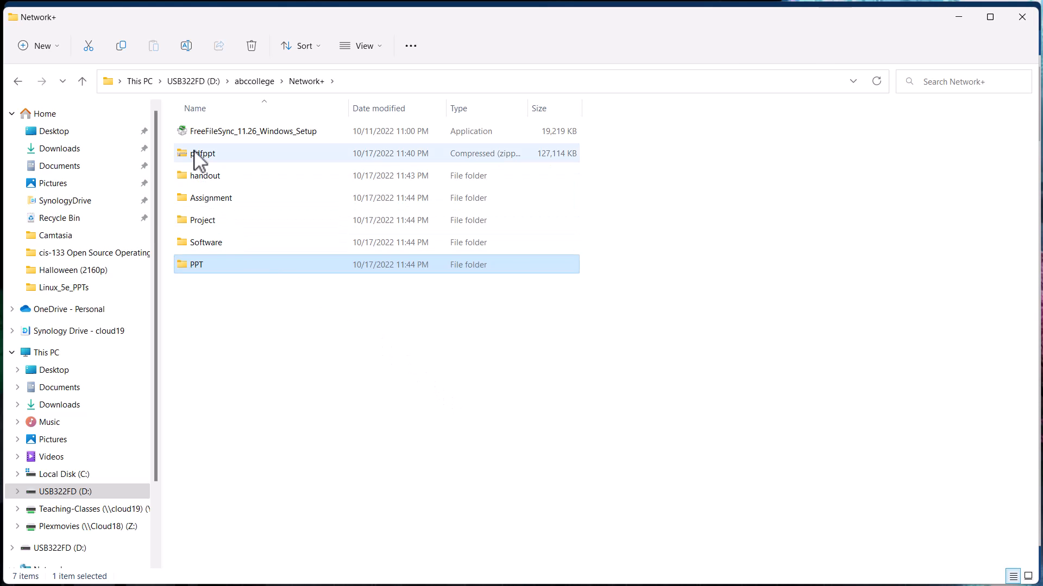
left_click_drag(194, 154, 194, 275)
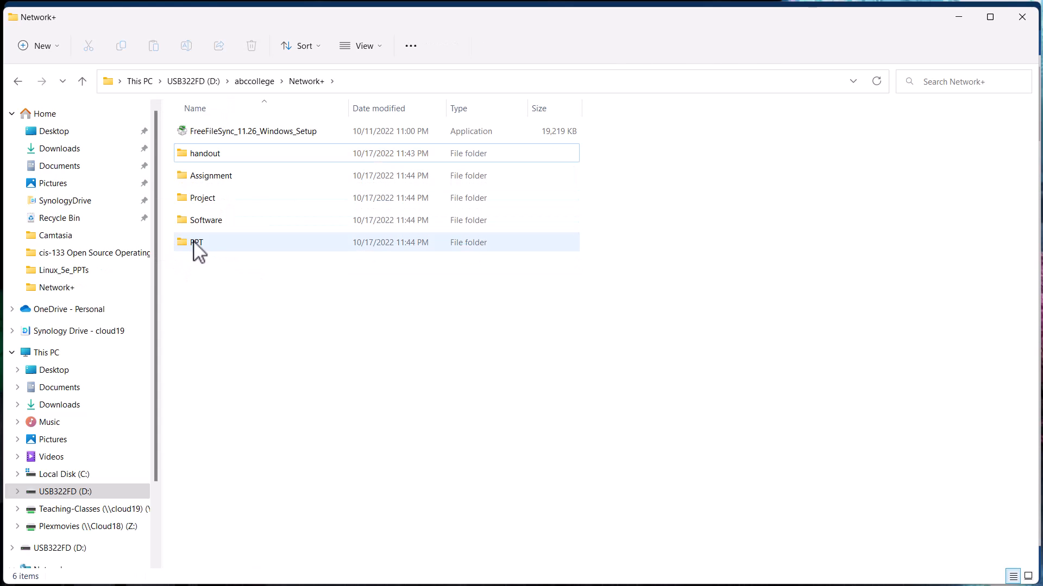
Extract the pdfppt archive inside the PPT folder to D:\abccollege\Network+\PPT\pdfppt and close the window showing the extracted files.
left_click(198, 250)
double_click(197, 246)
right_click(199, 142)
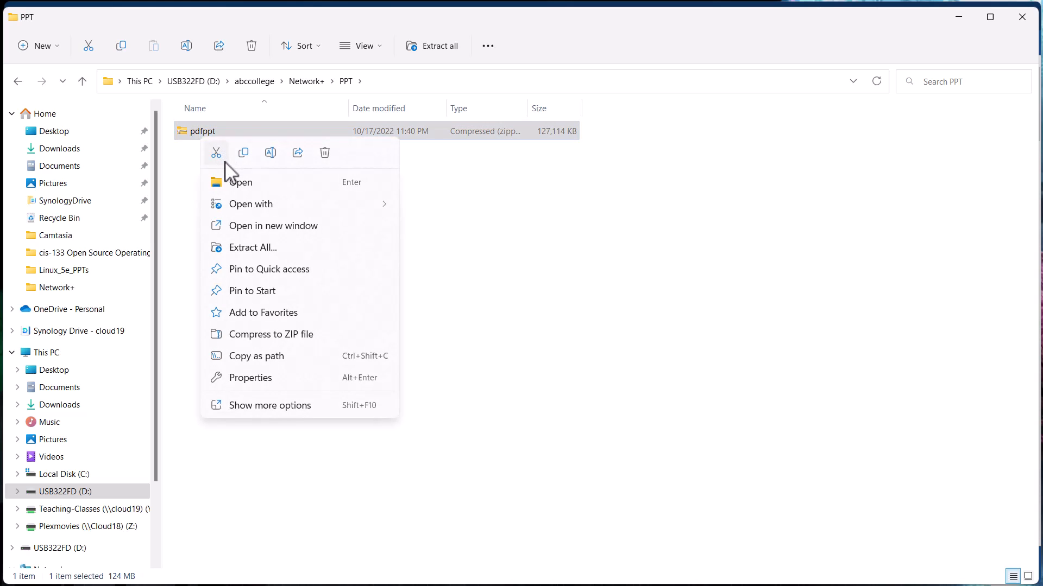
left_click(252, 248)
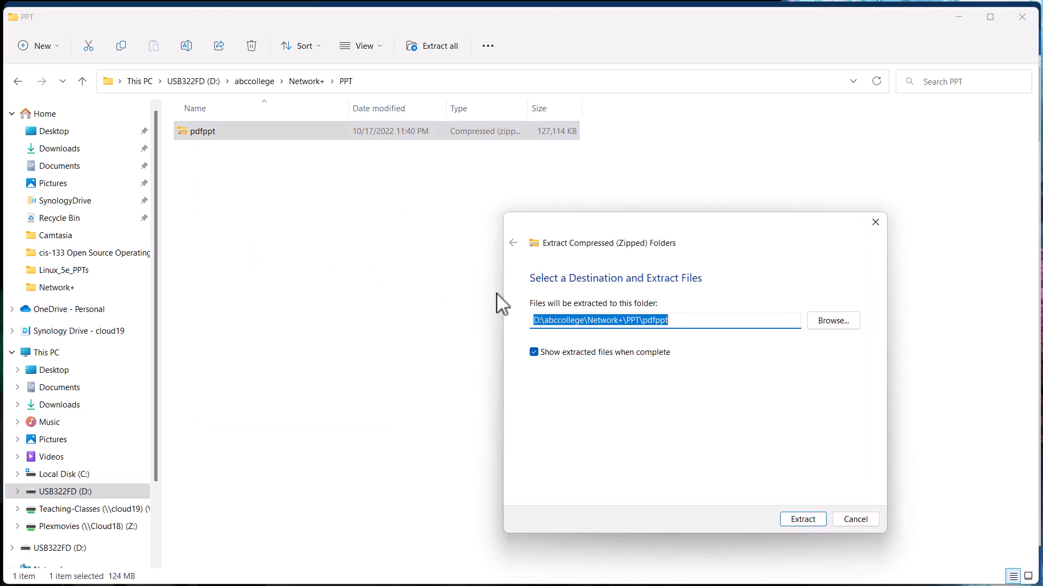
left_click(803, 520)
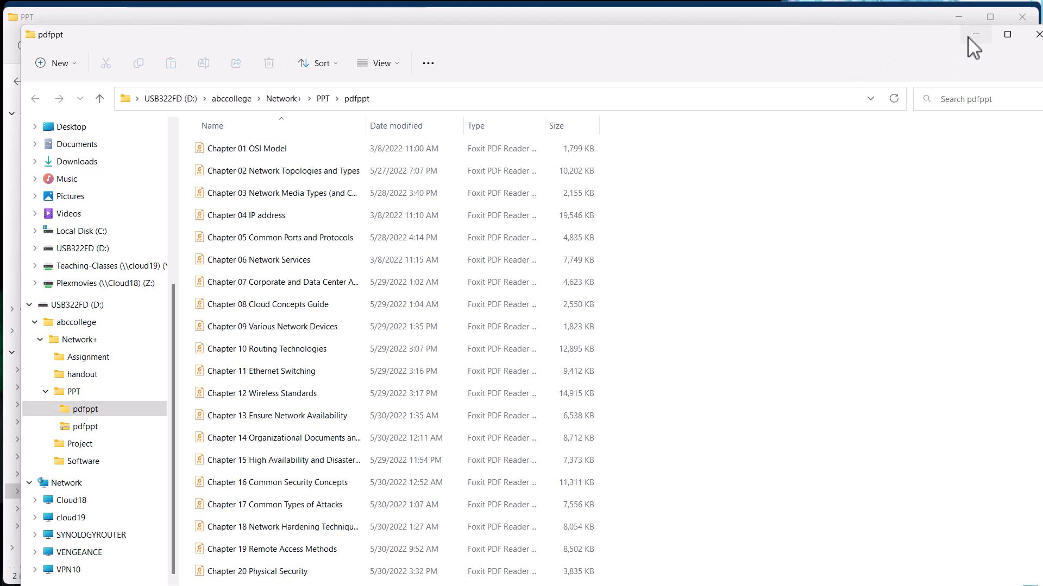
left_click(1035, 34)
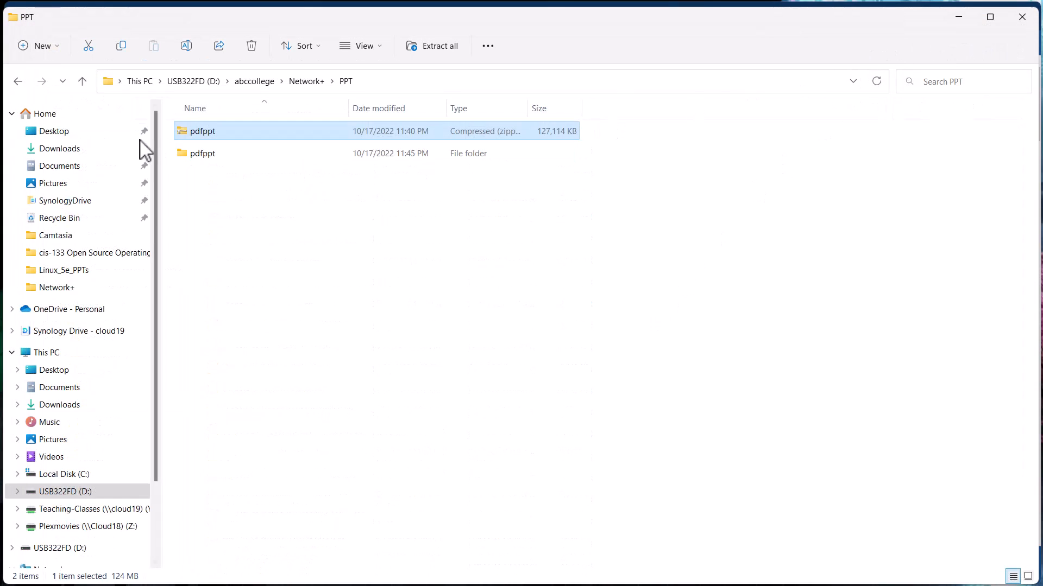
View the extracted chapter PDFs in the pdfppt folder and go back up through Network+ to abccollege.
double_click(197, 157)
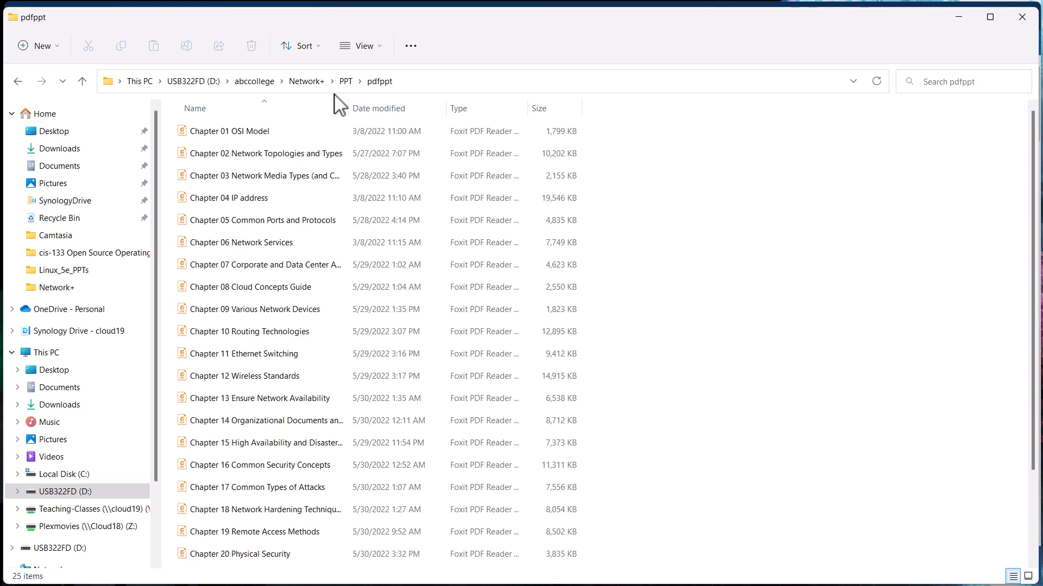
left_click(306, 82)
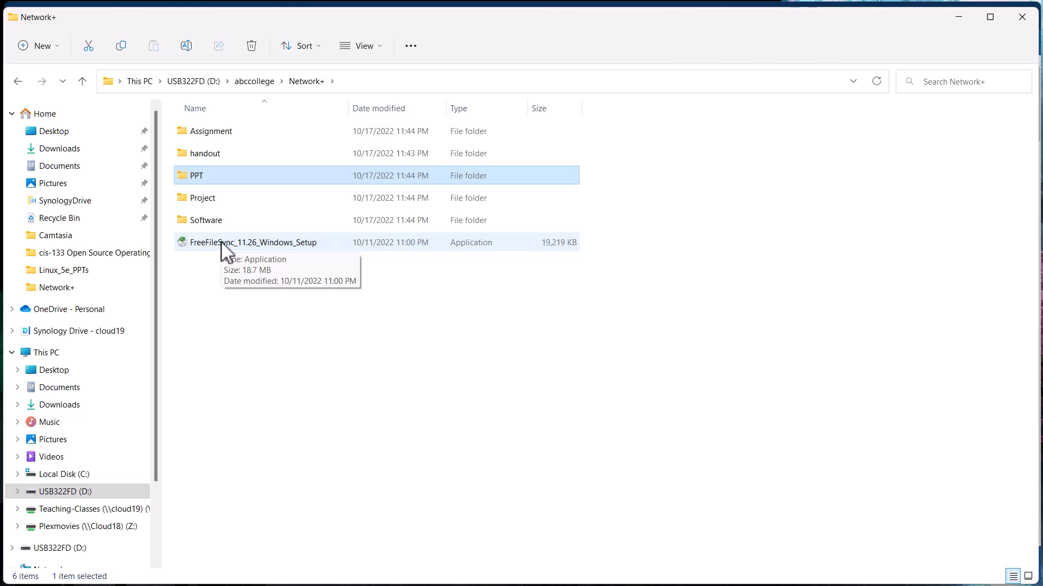
left_click(281, 83)
left_click(265, 82)
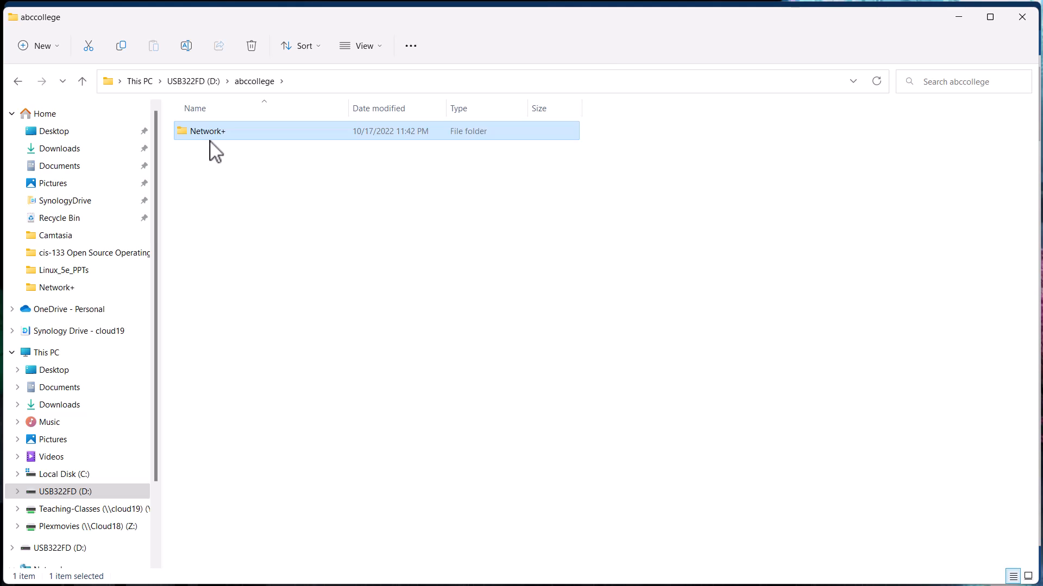
Try to prefix the Network+ folder's name with 22FALL and remove the prefix again.
left_click(210, 142)
left_click(211, 133)
key("Home")
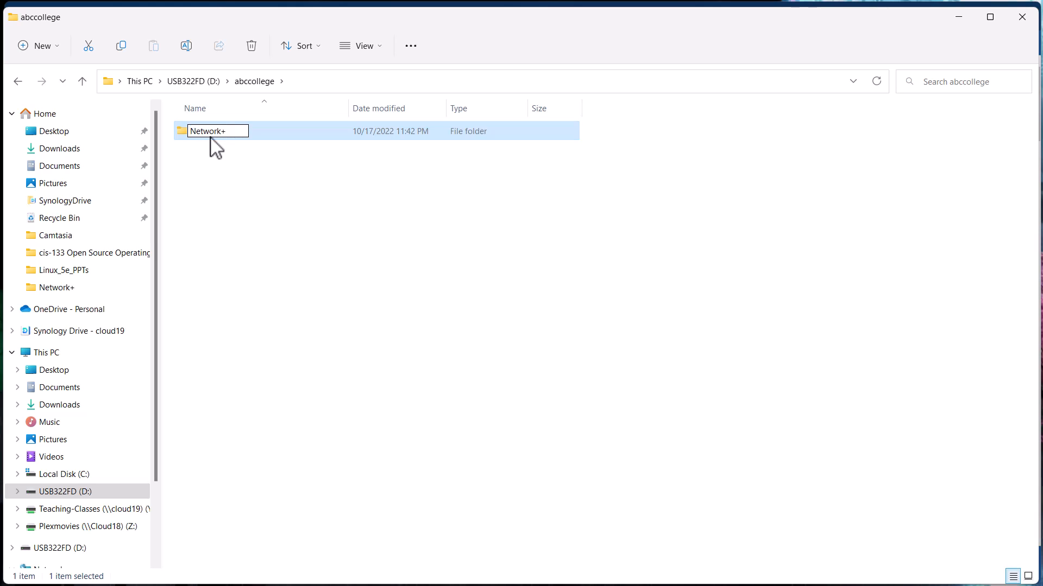
type("22FS")
key("BackSpace")
type("ALL")
key("BackSpace")
key("BackSpace")
key("BackSpace")
key("BackSpace")
key("BackSpace")
key("BackSpace")
Move the Software folder out of Network+ up into the abccollege folder.
double_click(182, 134)
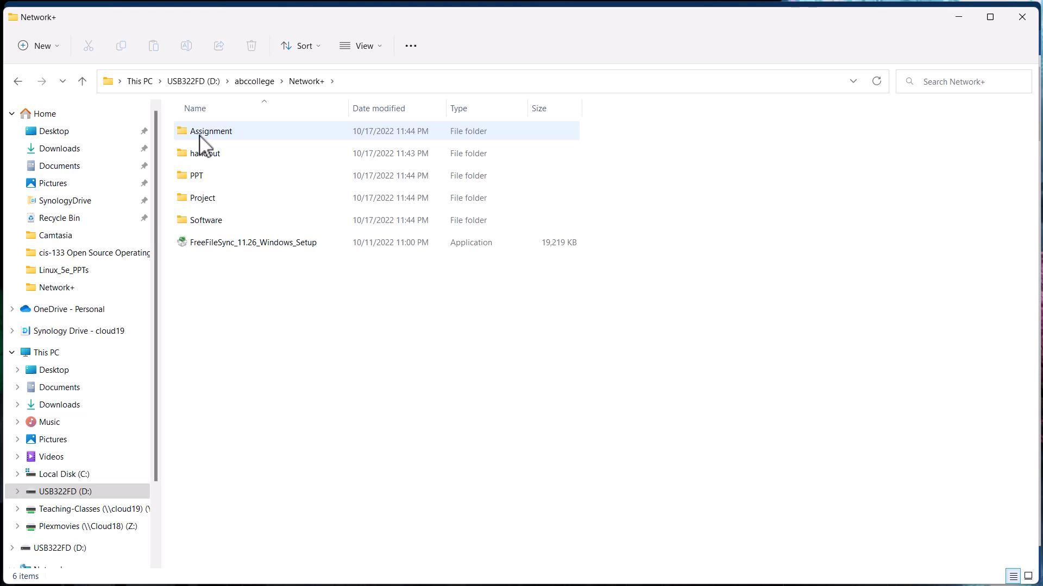
right_click(205, 220)
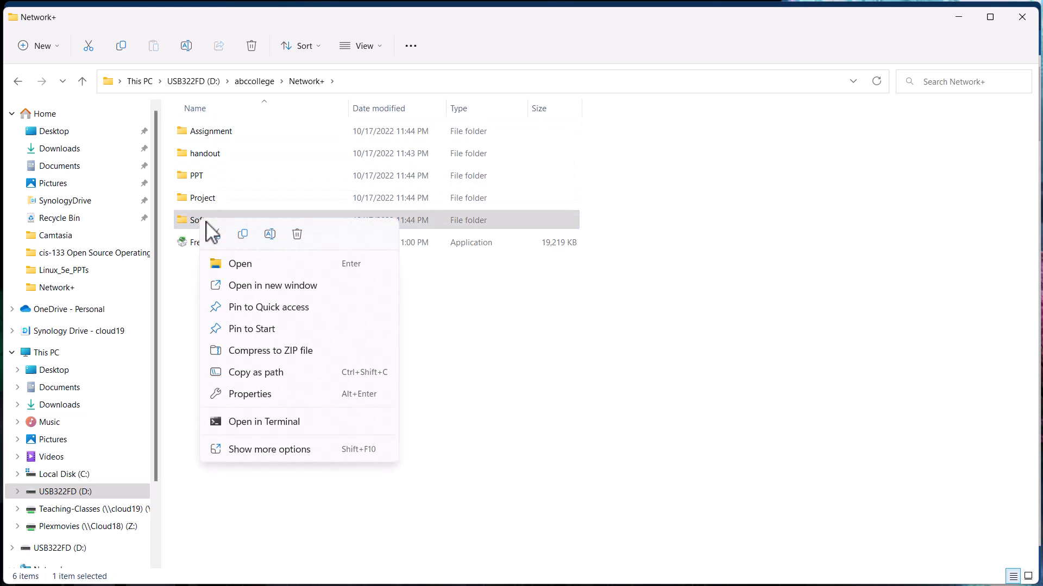
key("Escape")
left_click(252, 82)
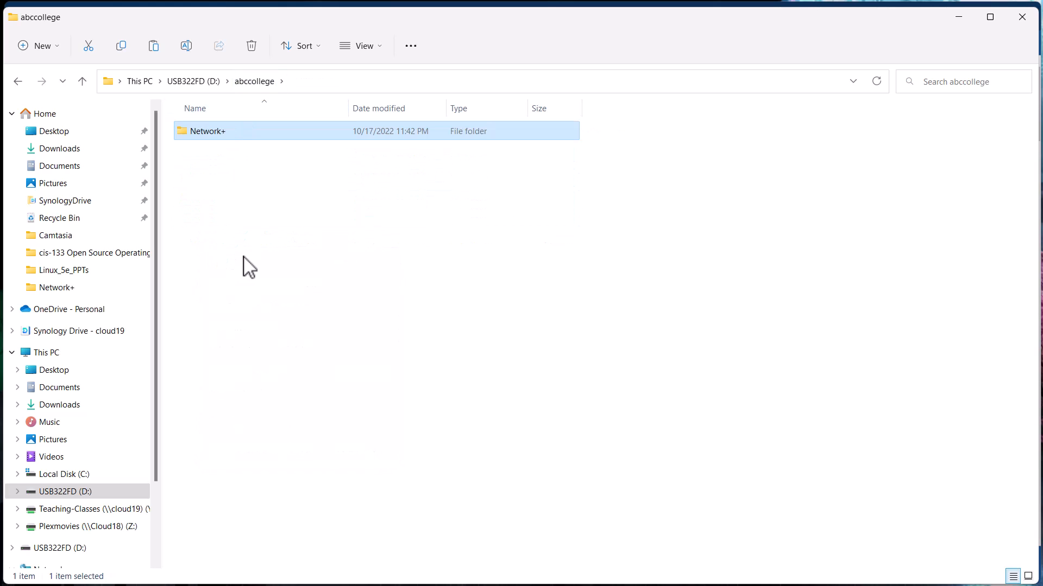
right_click(245, 242)
left_click(268, 260)
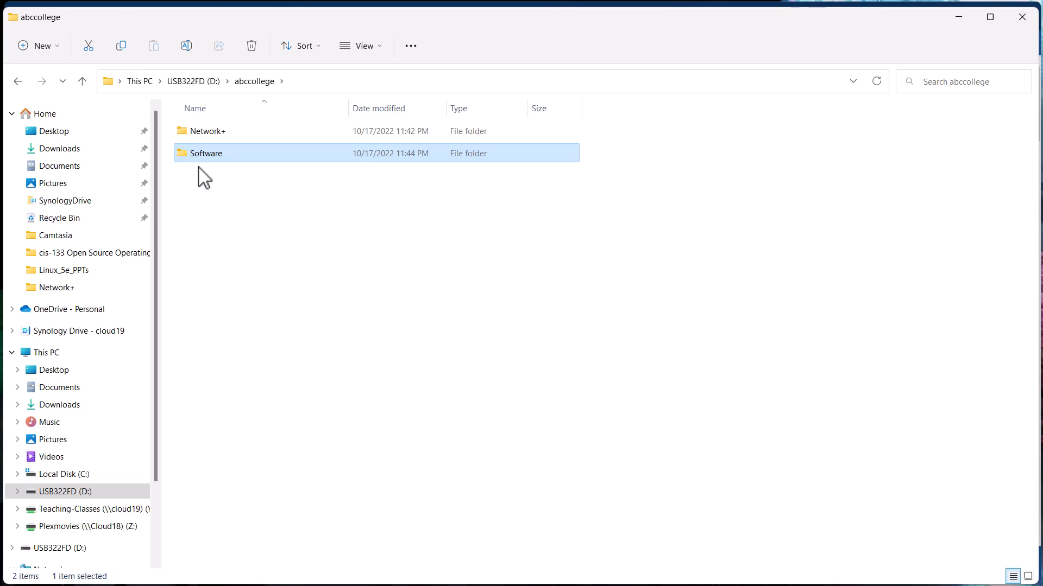
Check the contents of Network+, return to abccollege and create a folder named books there.
double_click(198, 133)
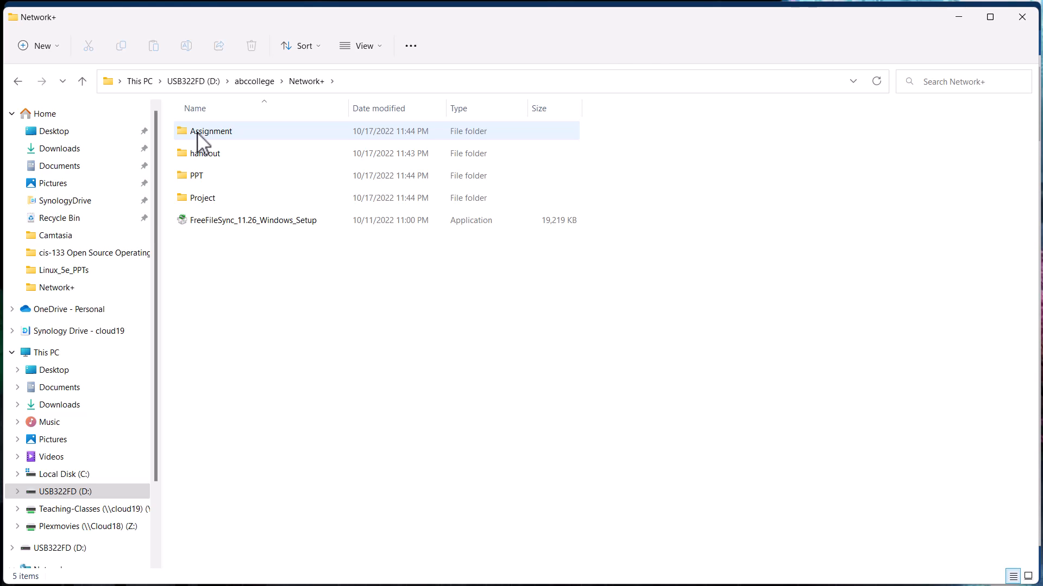
left_click(238, 82)
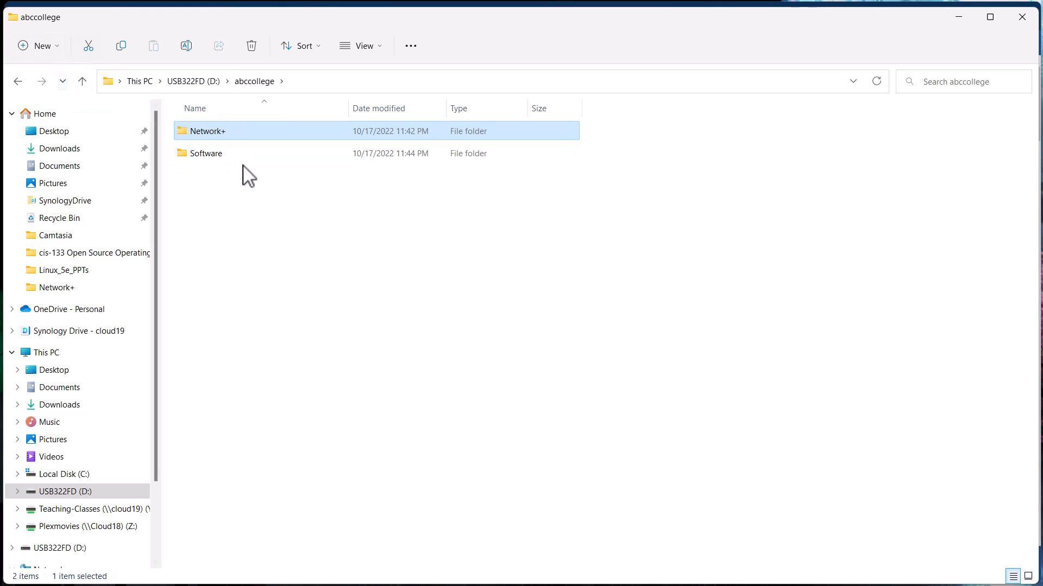
right_click(274, 199)
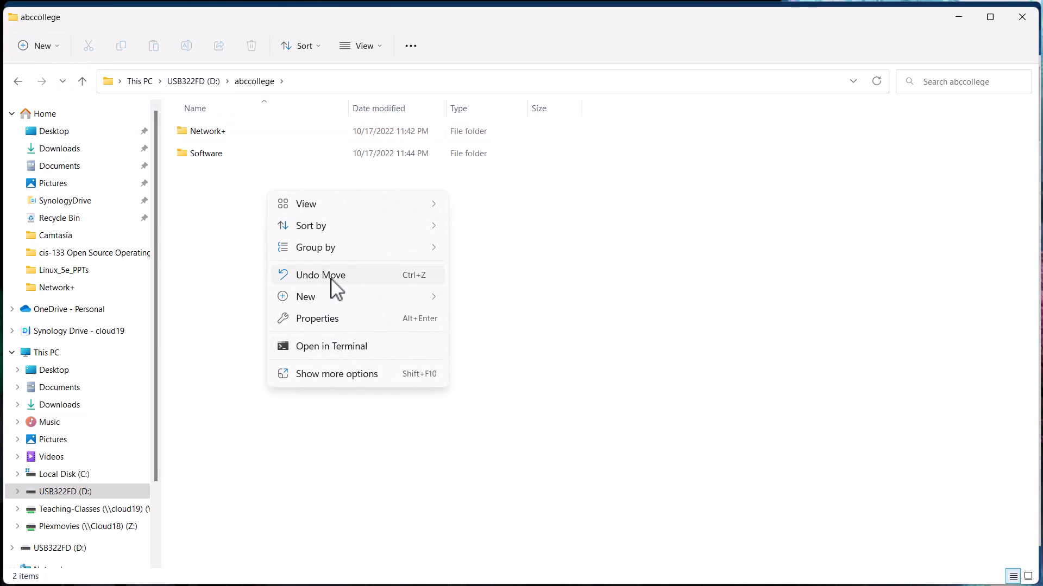
mouse_move(433, 301)
left_click(469, 296)
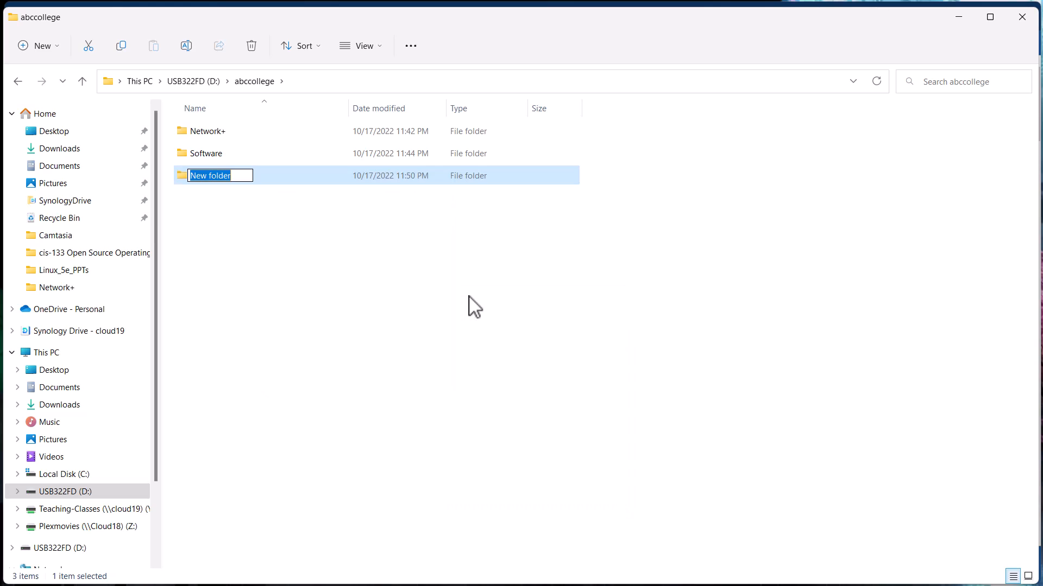
type("books")
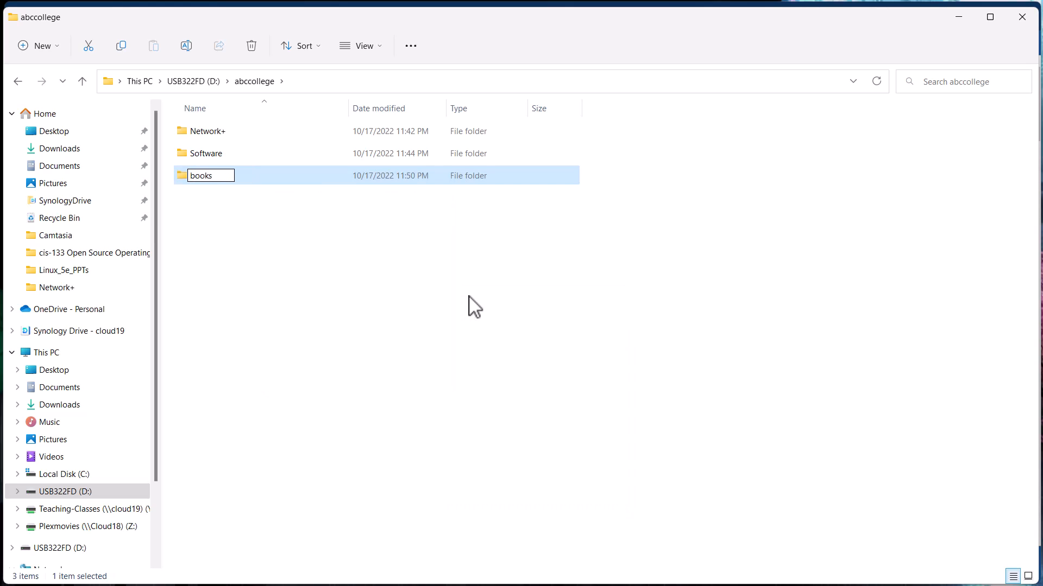
key("Return")
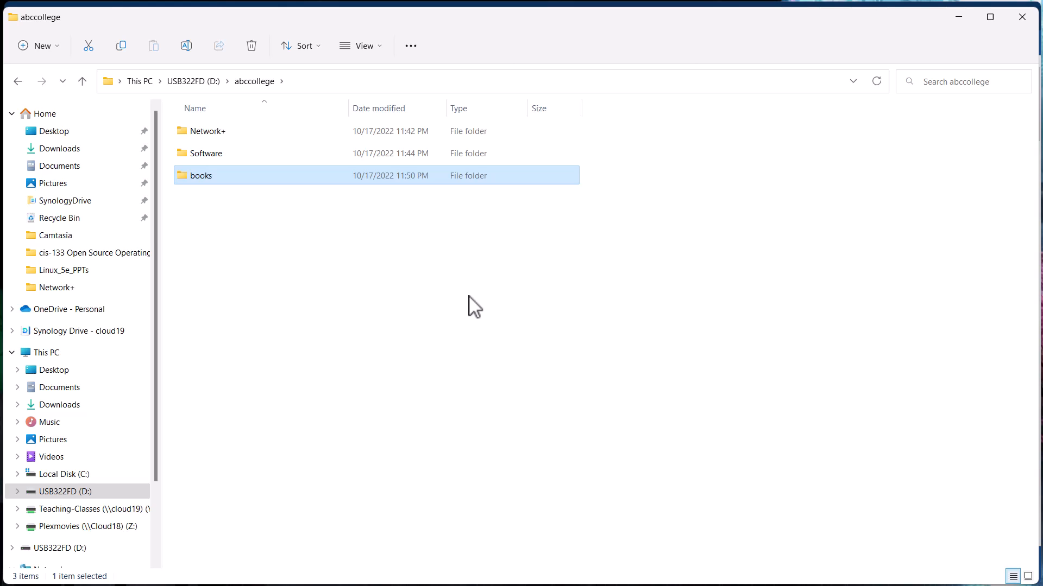
Move the books folder into Network+ and open the PPT folder inside Network+.
left_click_drag(209, 182, 213, 137)
double_click(212, 133)
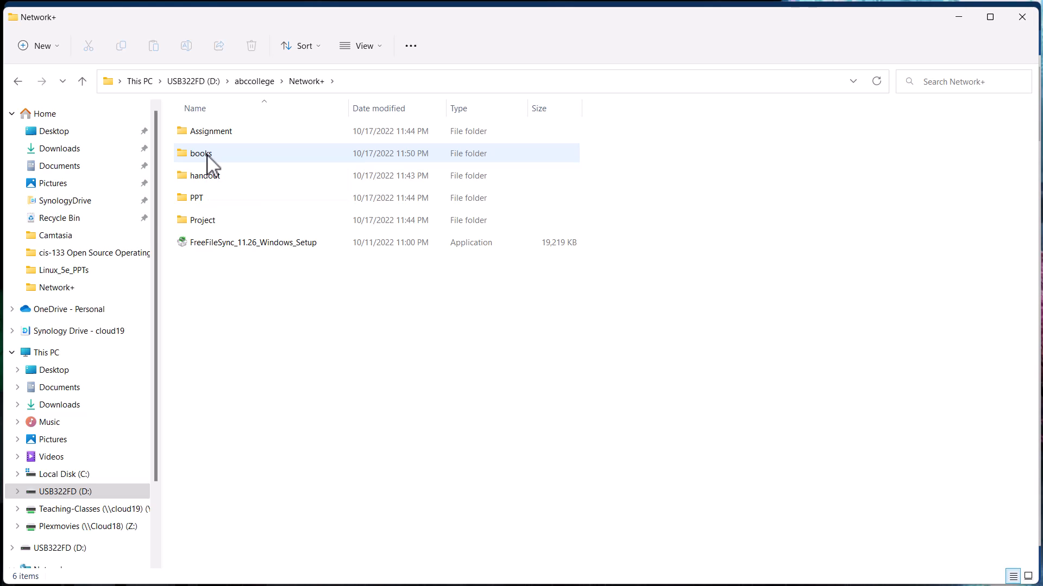
double_click(200, 197)
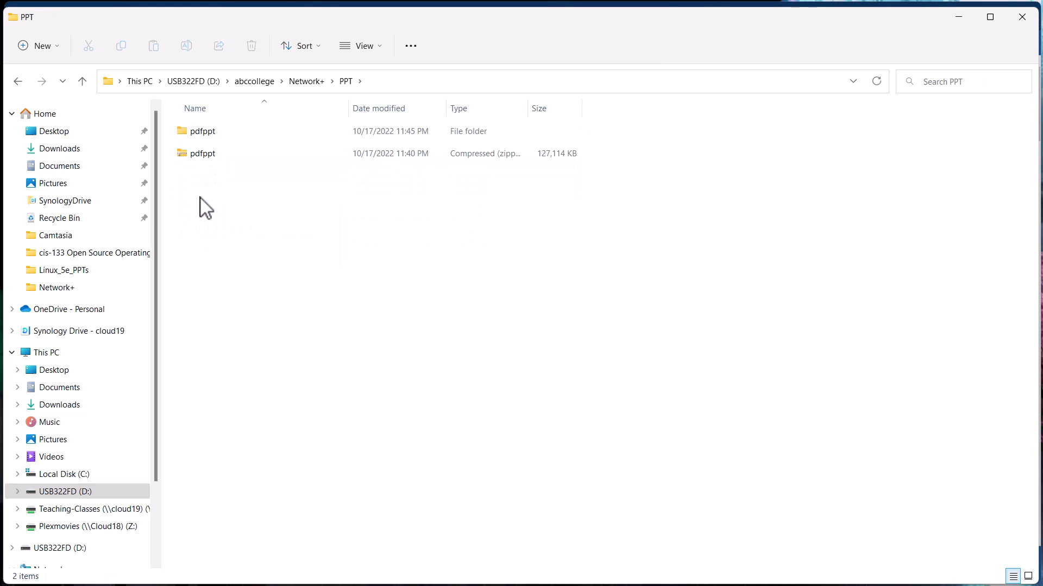